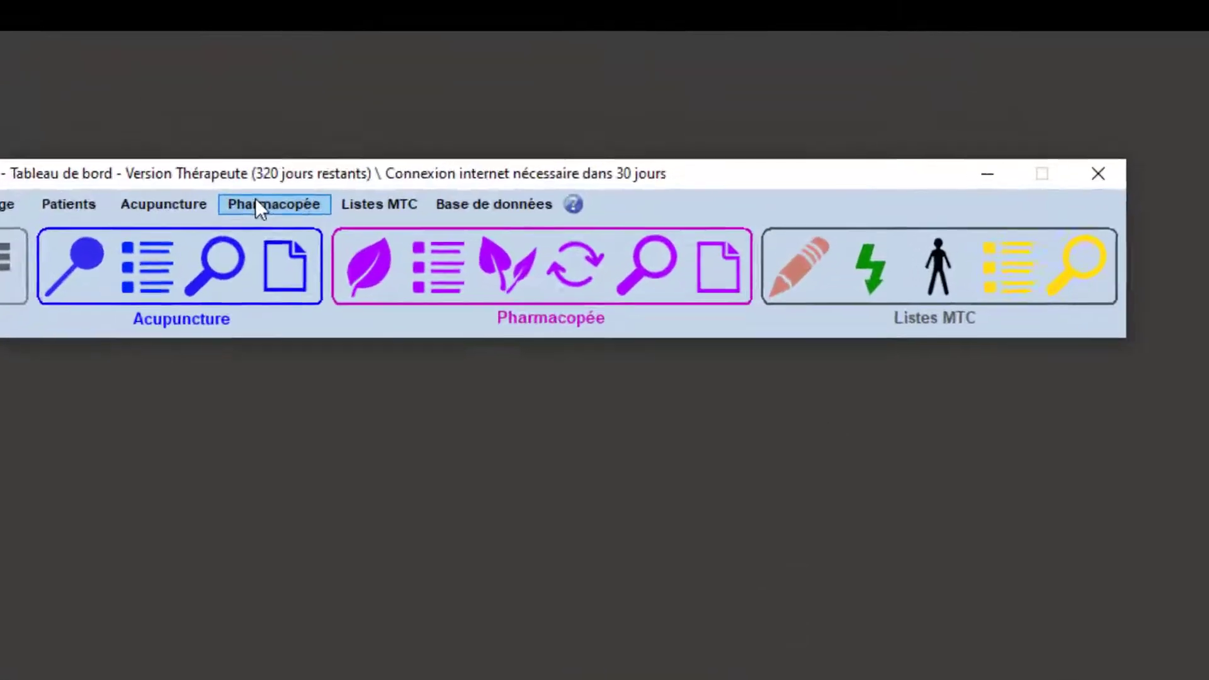
Step: Create a blank pharmacopoeia formula named QING FEI PAI DU TANG and bring its whole sheet into view
left_click(495, 87)
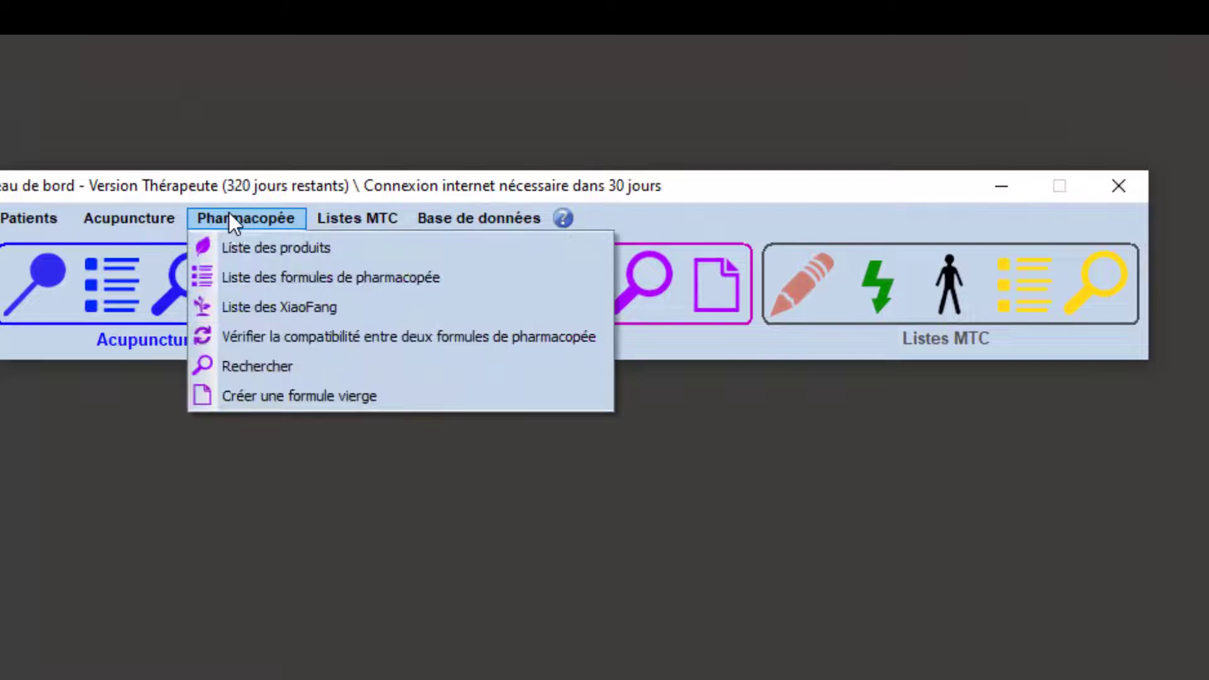
left_click(260, 402)
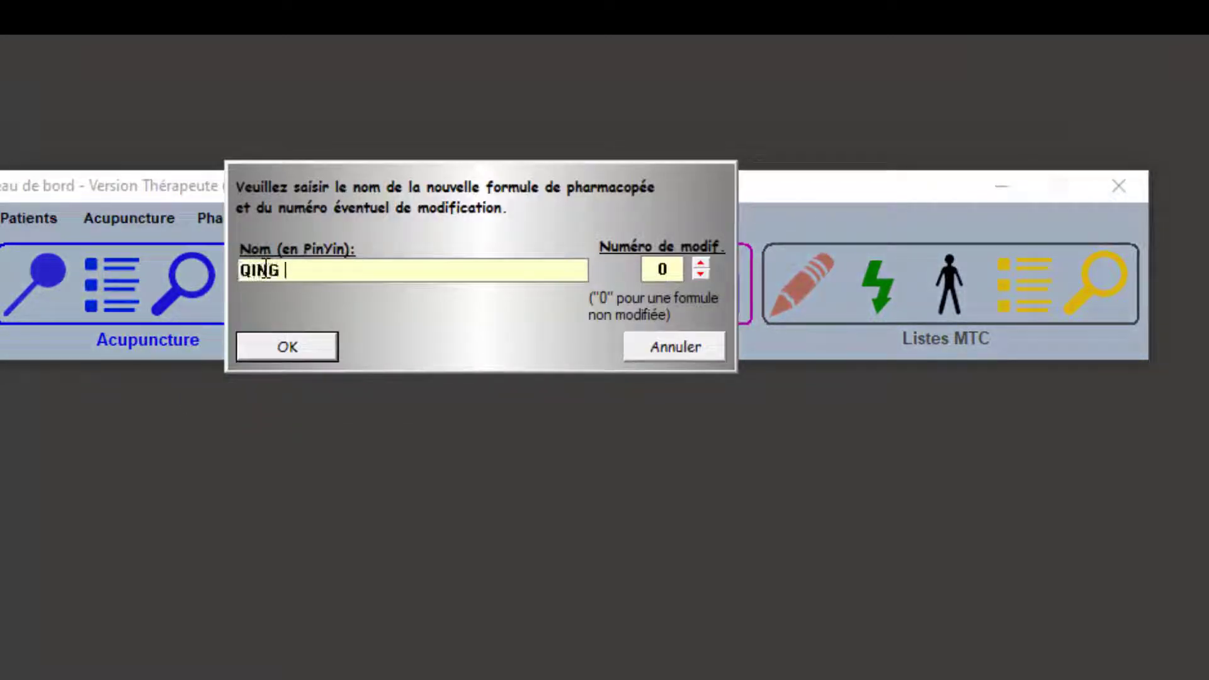
type("QING FEI PAI DU TANG")
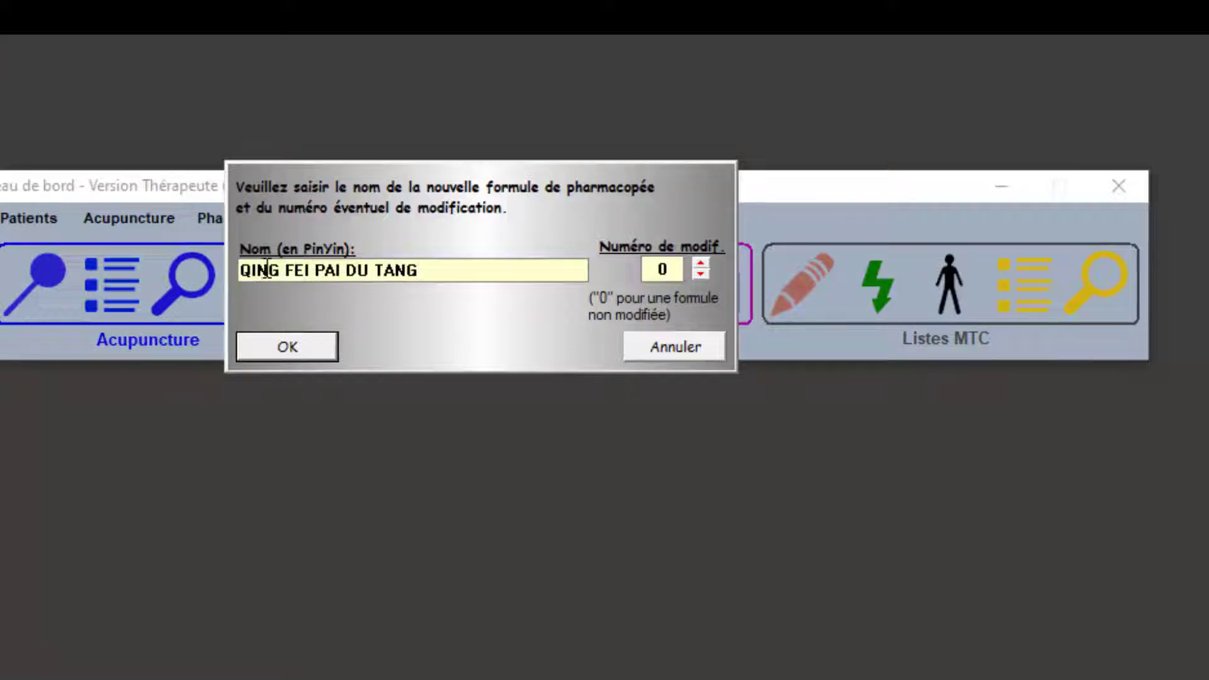
left_click(289, 347)
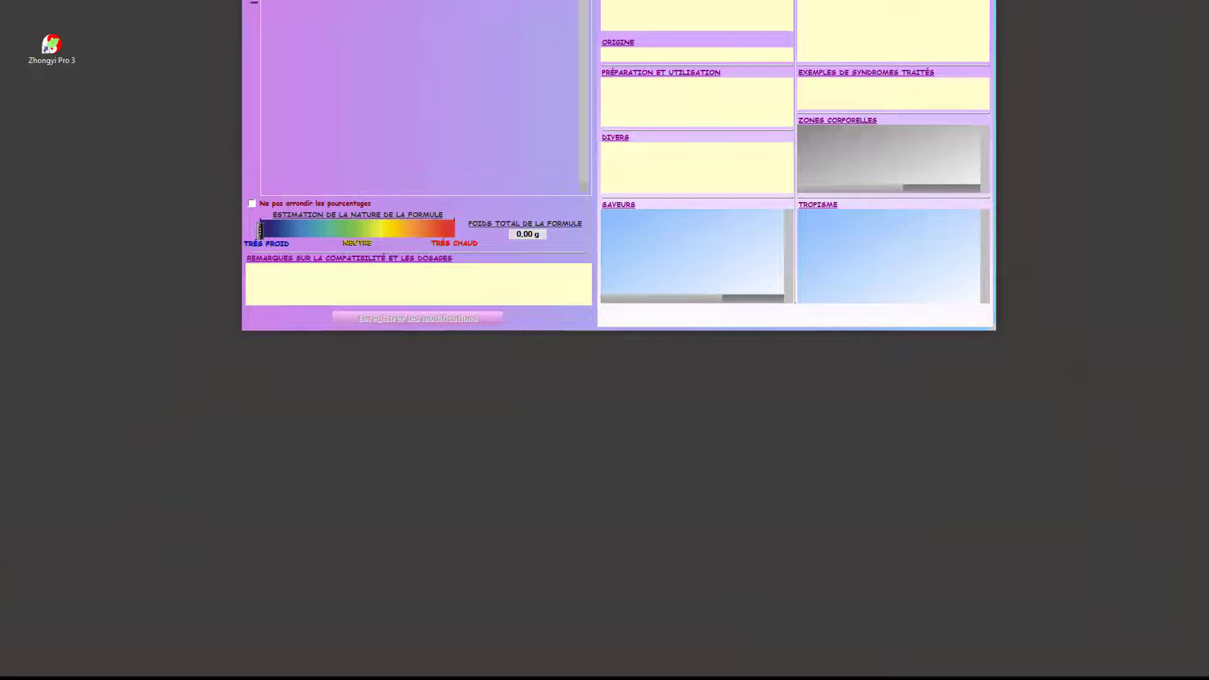
left_click_drag(590, 0, 601, 83)
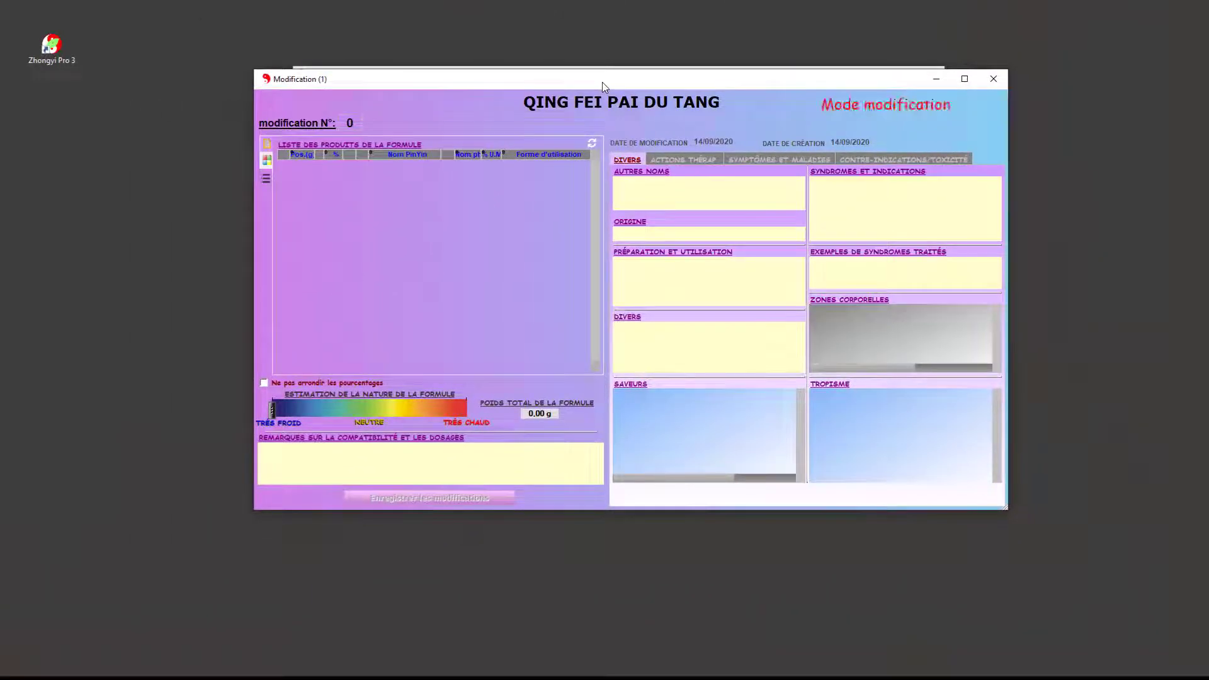
Step: Open the pharmacopoeia product list beside the formula and filter it by the Pin Yin name "ma huang"
left_click(264, 181)
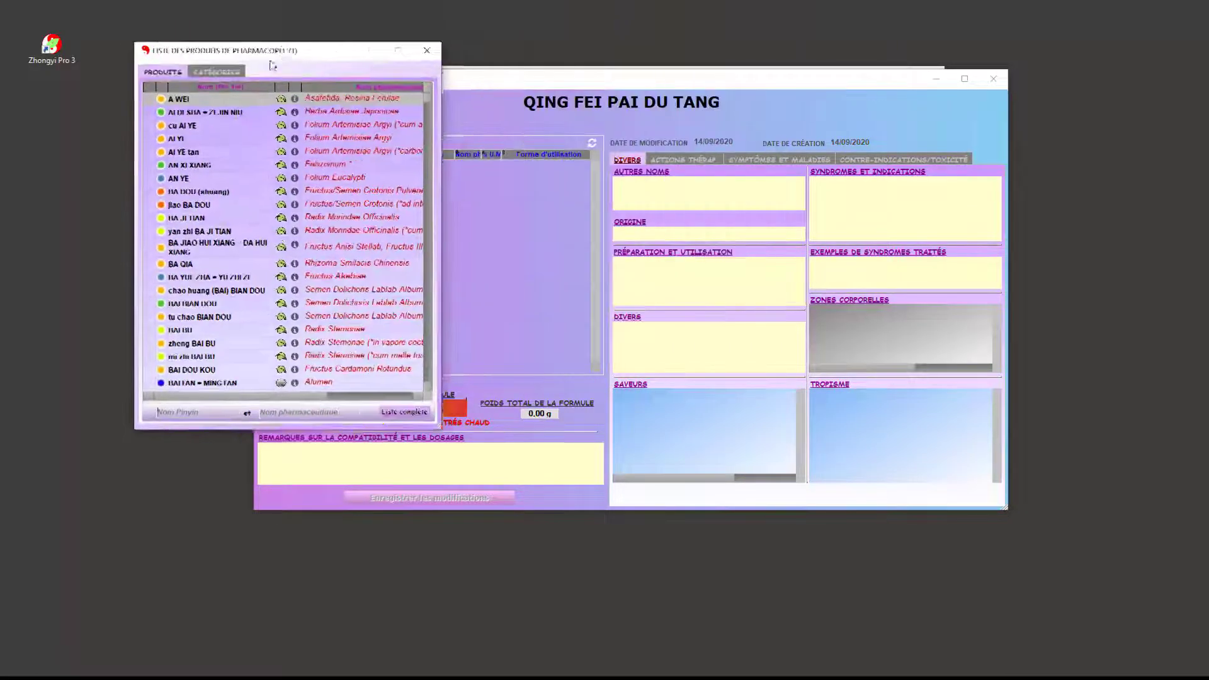
left_click_drag(273, 65, 214, 94)
left_click(139, 451)
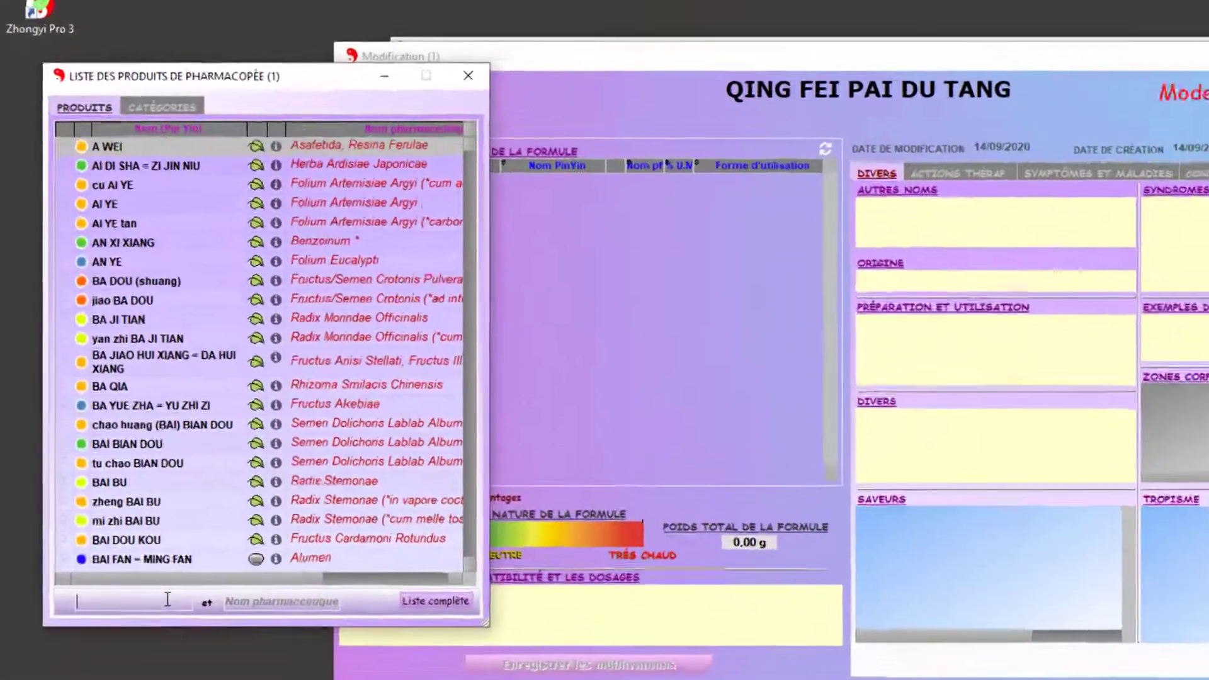
type("ma")
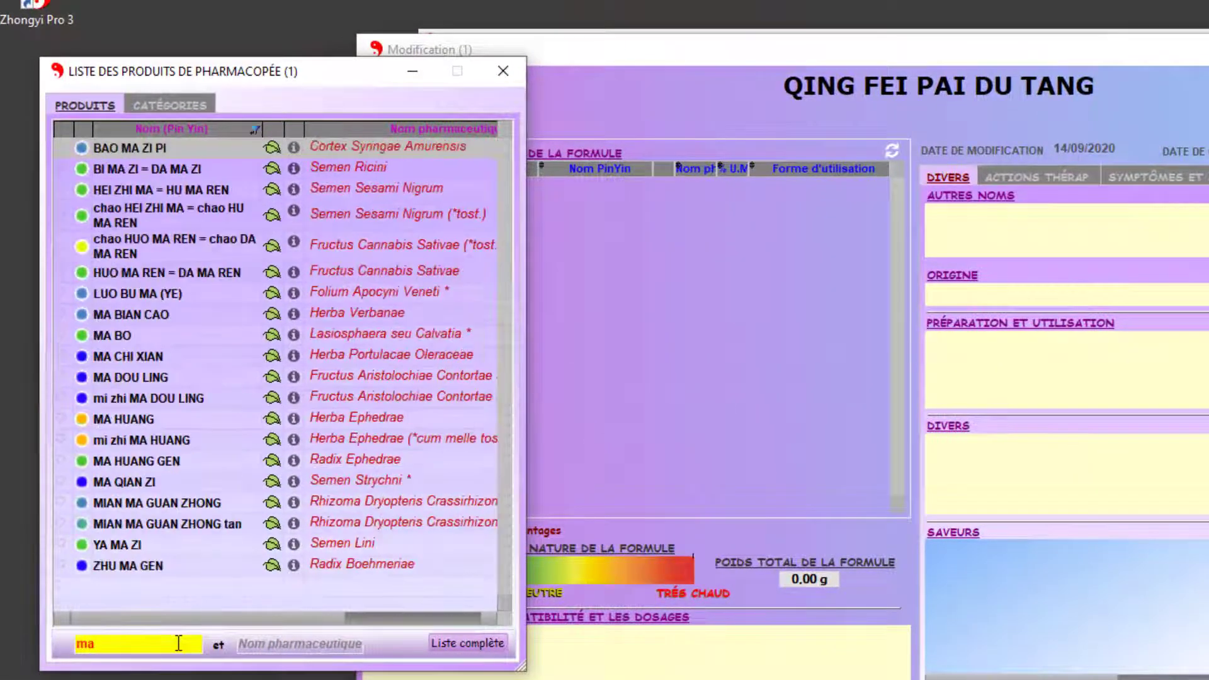
type(" huang")
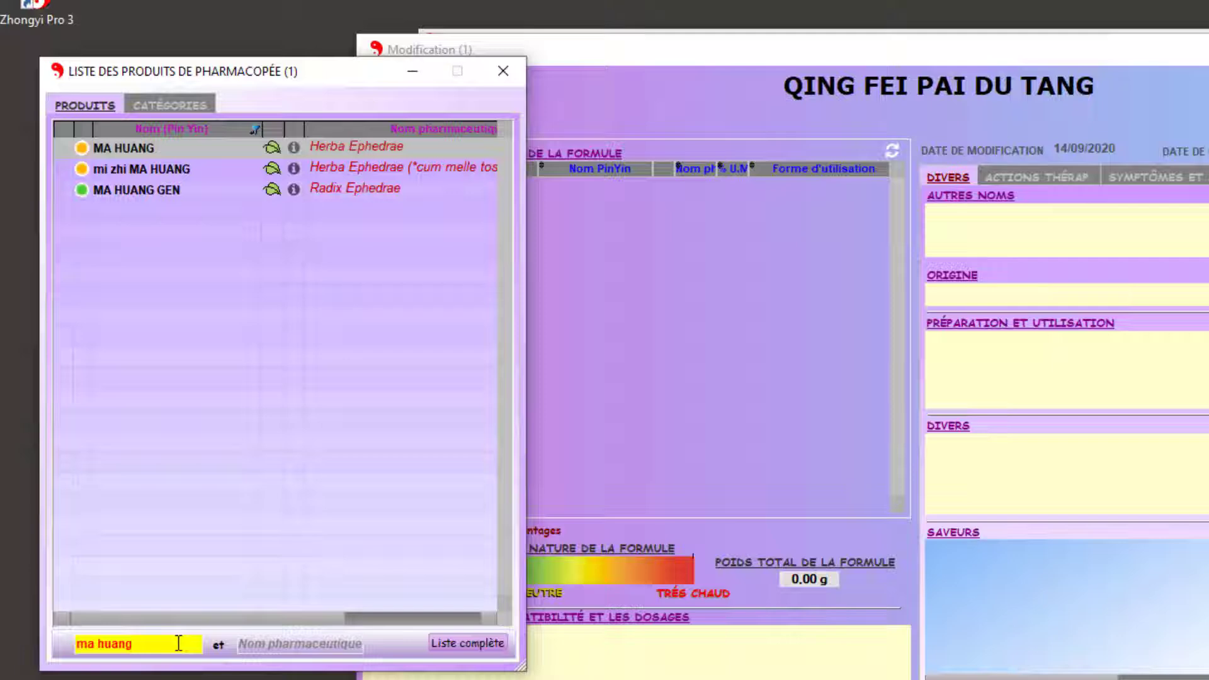
Step: Add MA HUANG to the formula as Décoction (usage interne) with a dosage of 9 g
left_click_drag(136, 145, 618, 307)
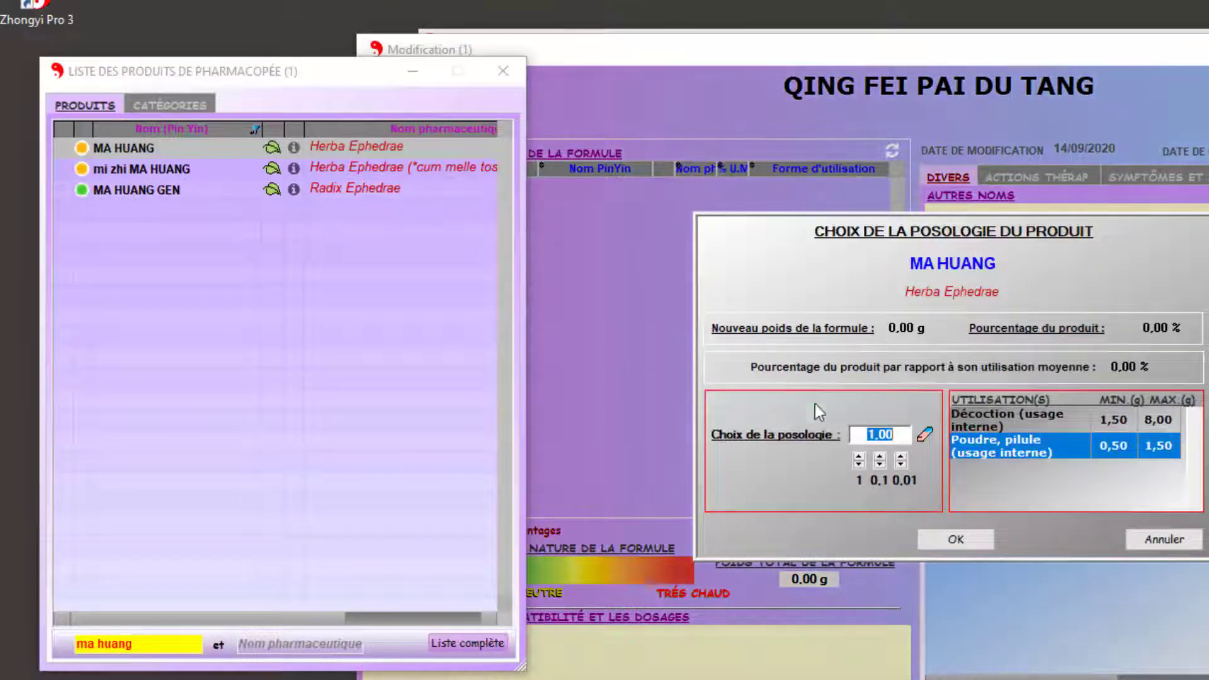
left_click(992, 418)
left_click(877, 424)
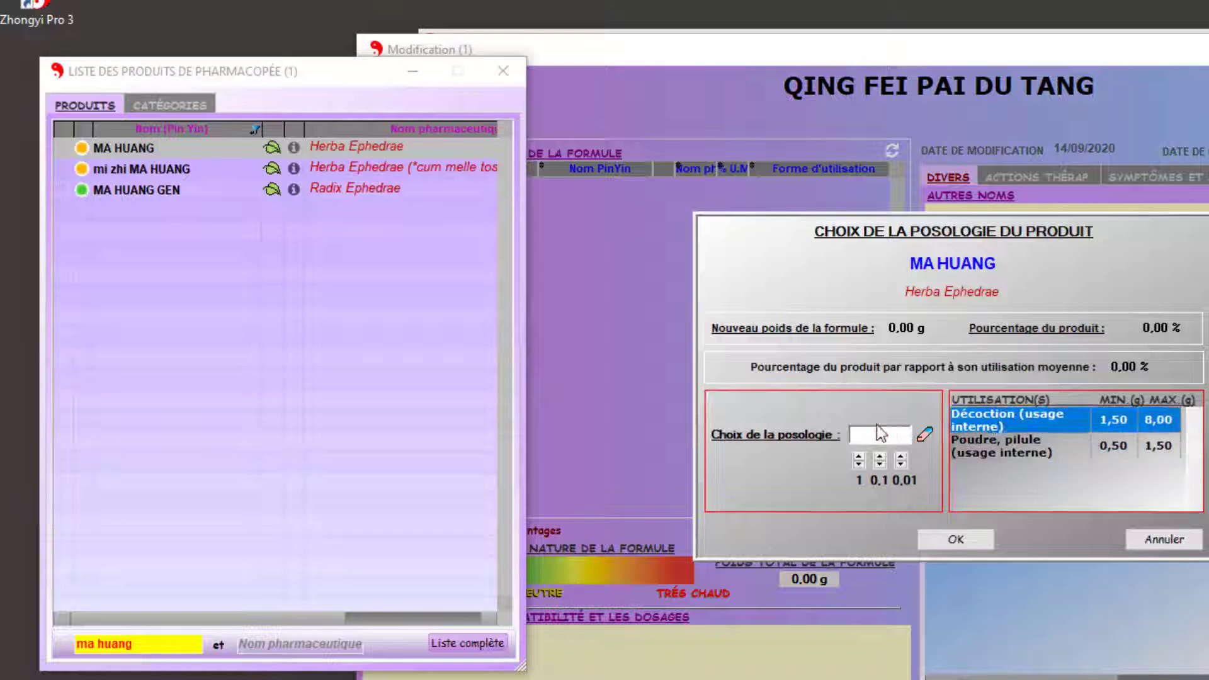
type("9")
left_click(948, 538)
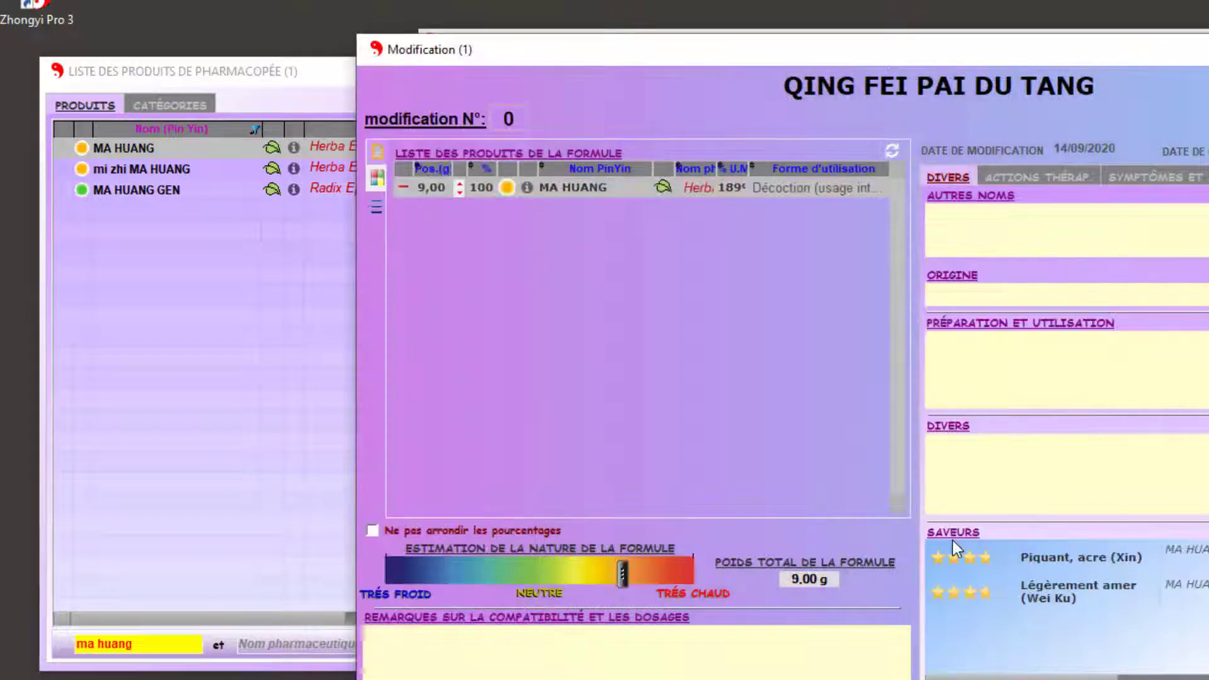
Step: Review the formula's therapeutic actions, symptoms and diseases, and contraindications and toxicity derived from its ingredient
left_click(1052, 173)
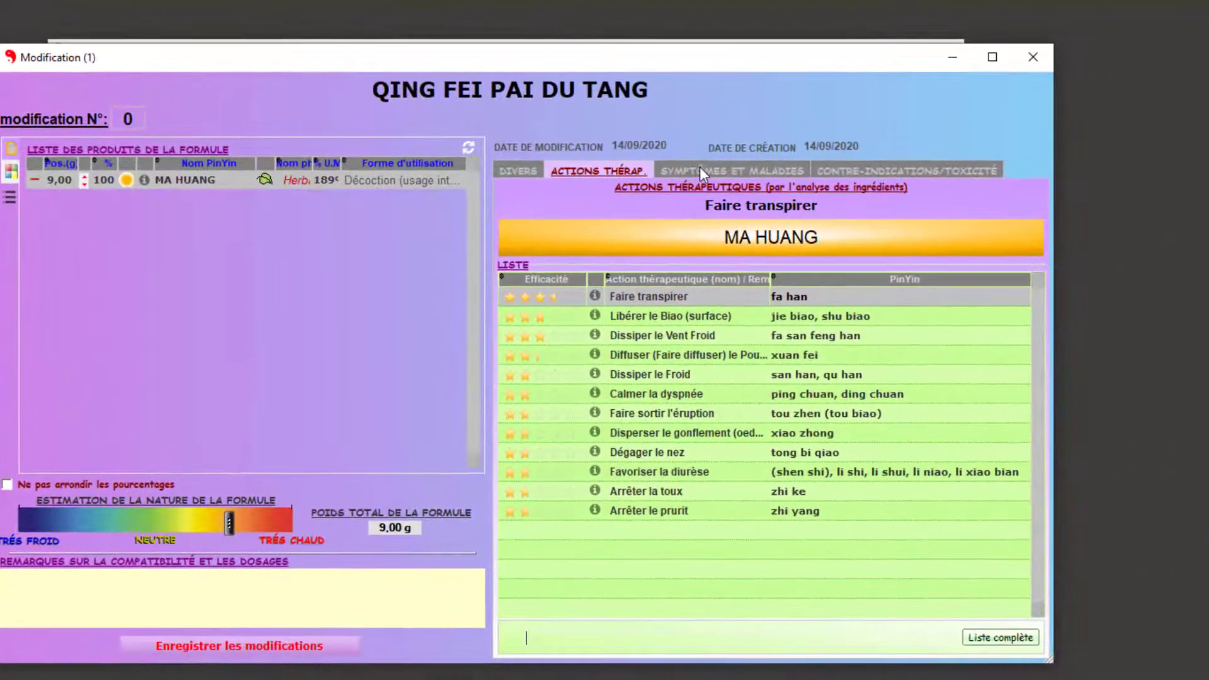
left_click(701, 168)
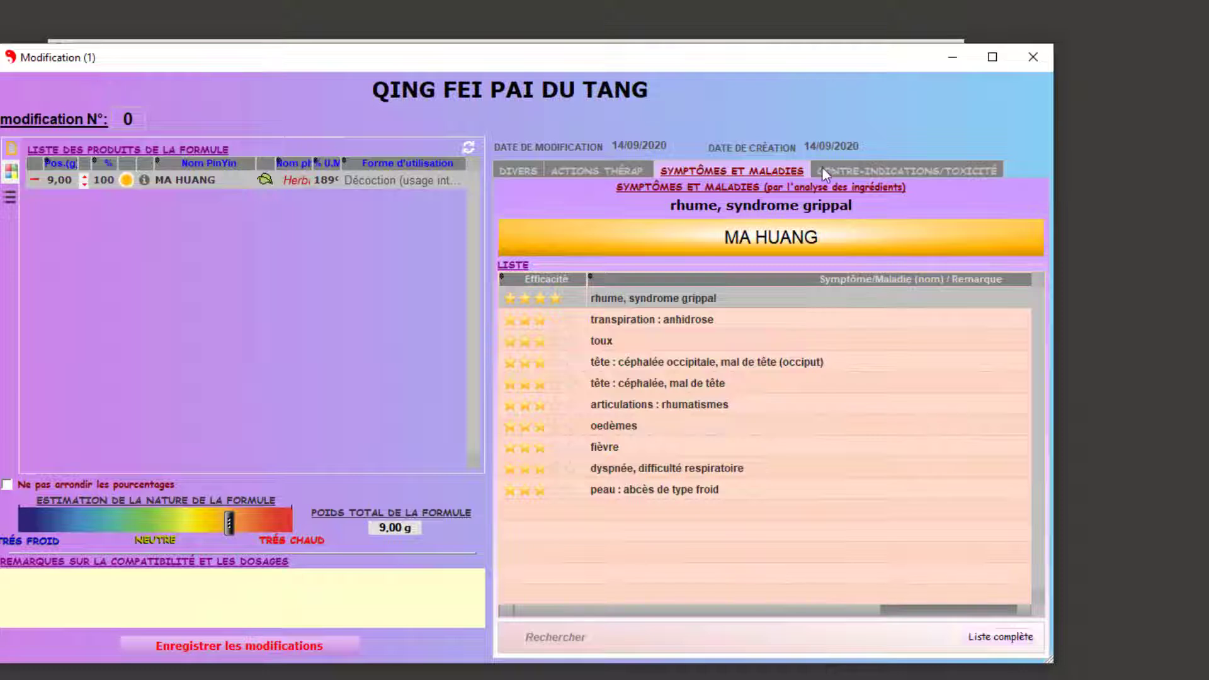
left_click(855, 168)
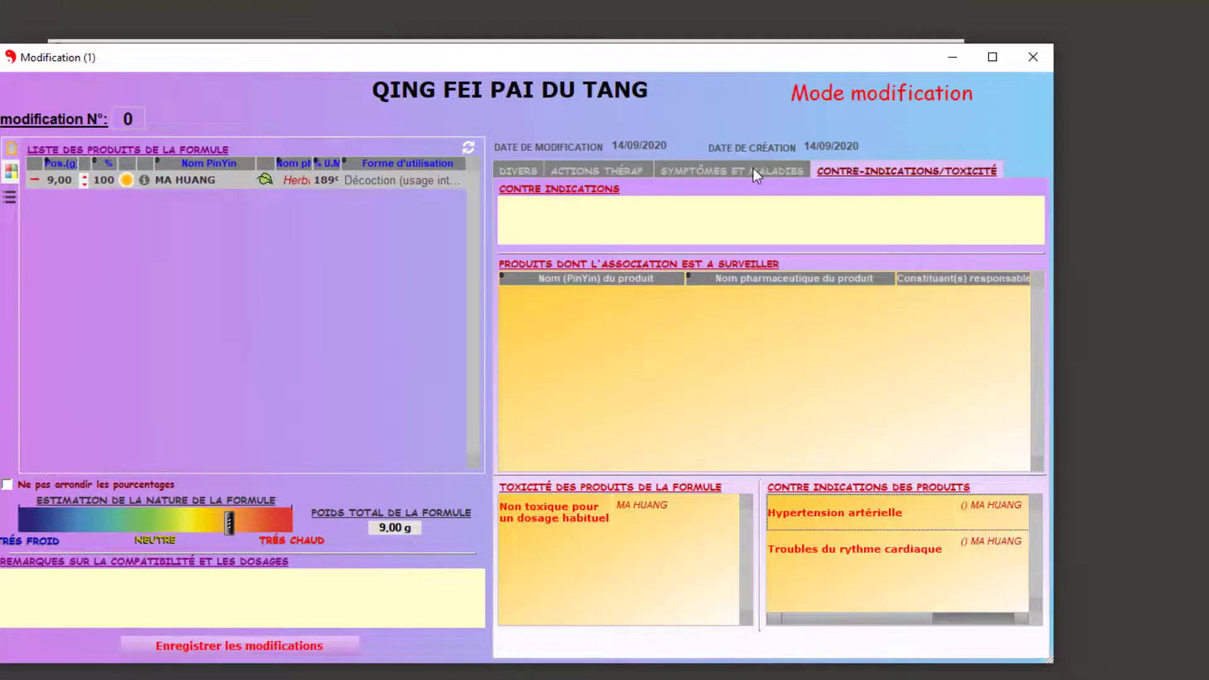
left_click(753, 167)
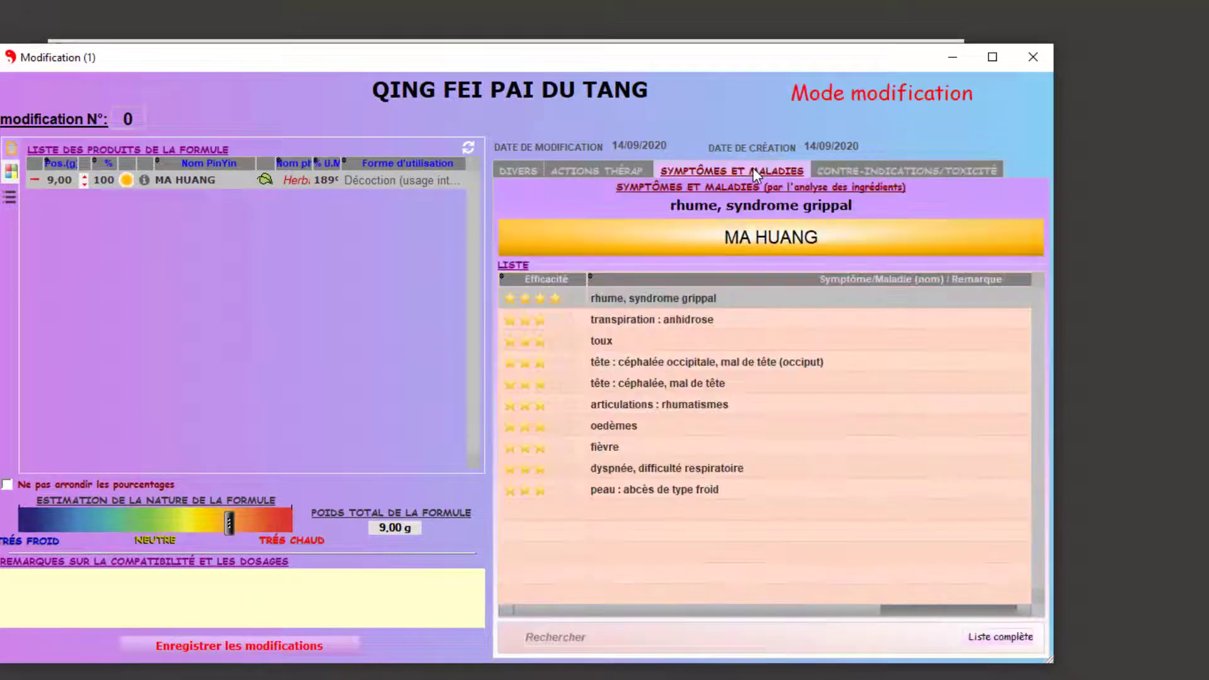
left_click(625, 173)
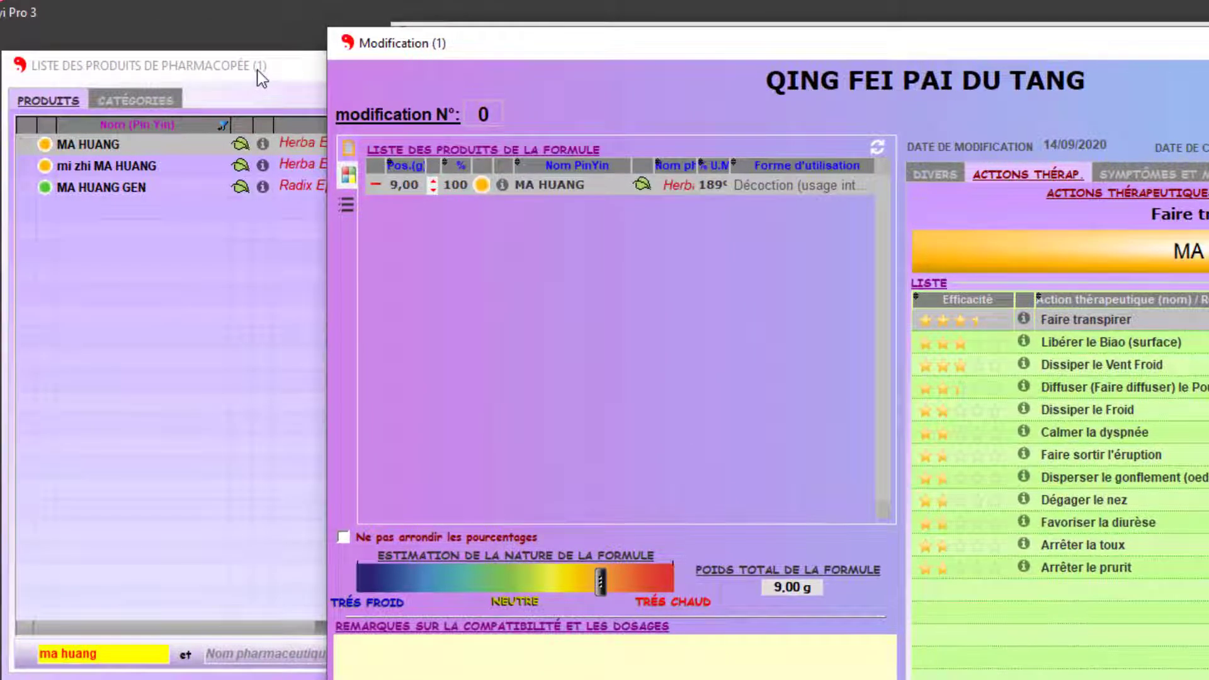
Step: Search the product list for "gan c" and add mi zhi GAN CAO to the formula as a decoction
left_click(260, 79)
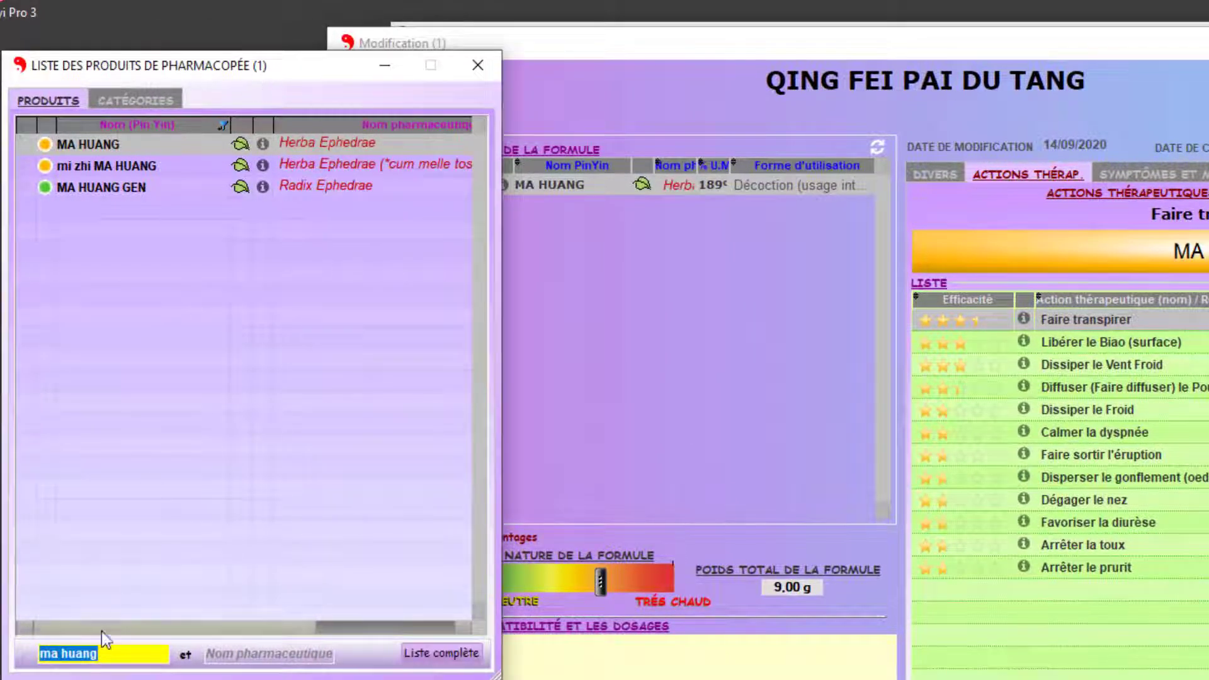
type("g")
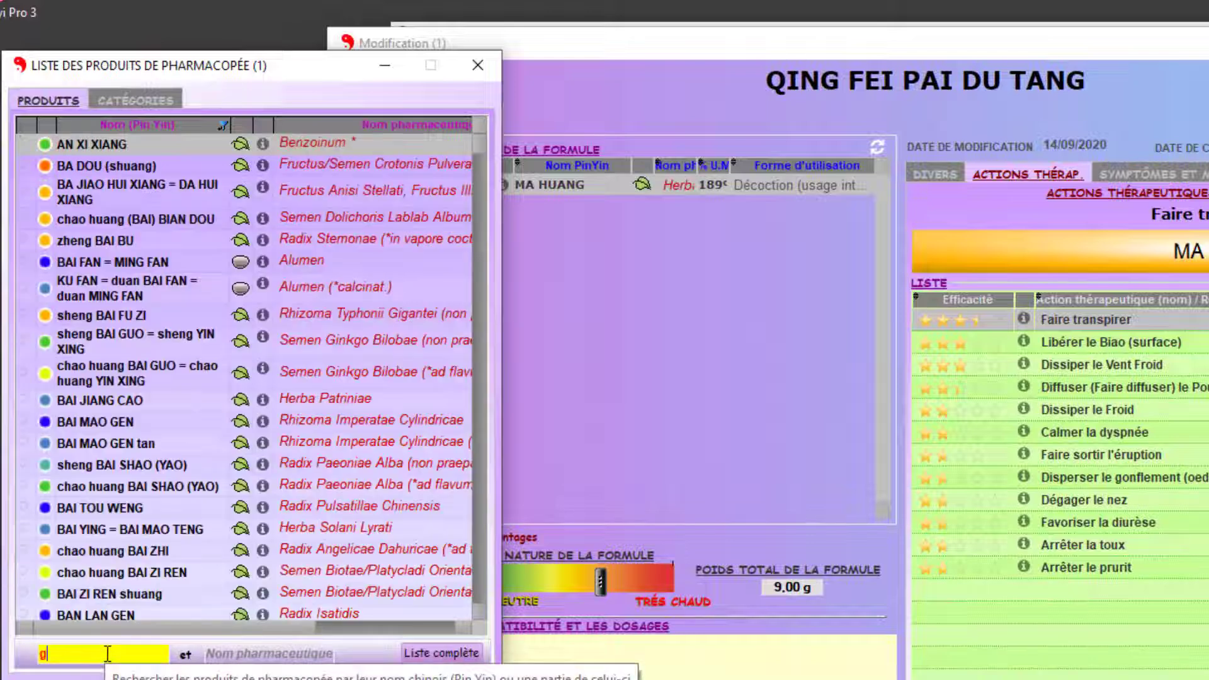
type("an c")
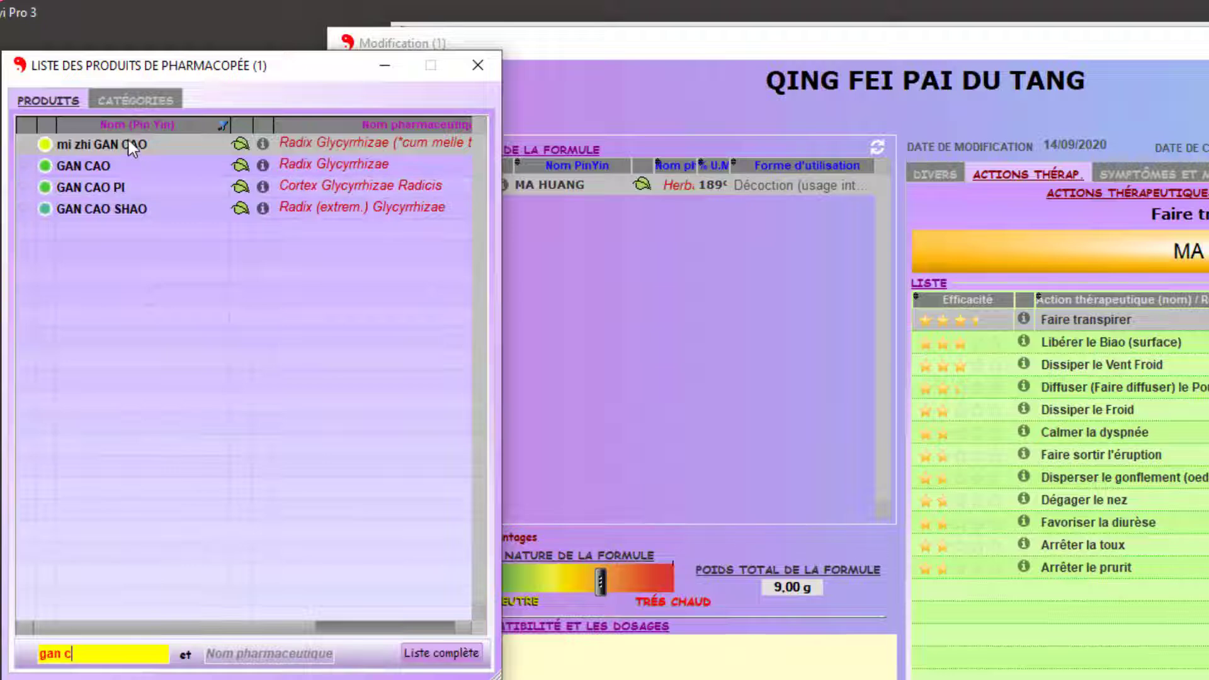
left_click_drag(482, 316, 517, 320)
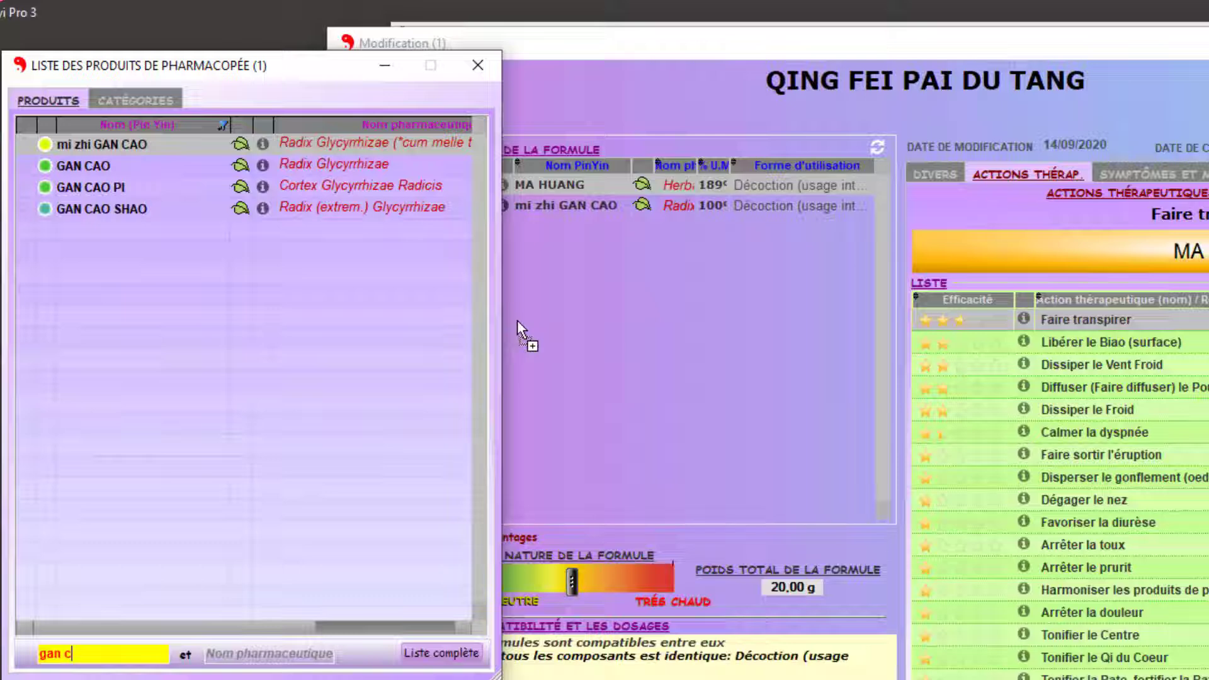
Step: Search the products for "xing re", "fu li" and "huo xia", adding KU XING REN, FU LING and HUO XIANG to the formula
left_click_drag(116, 650, 34, 649)
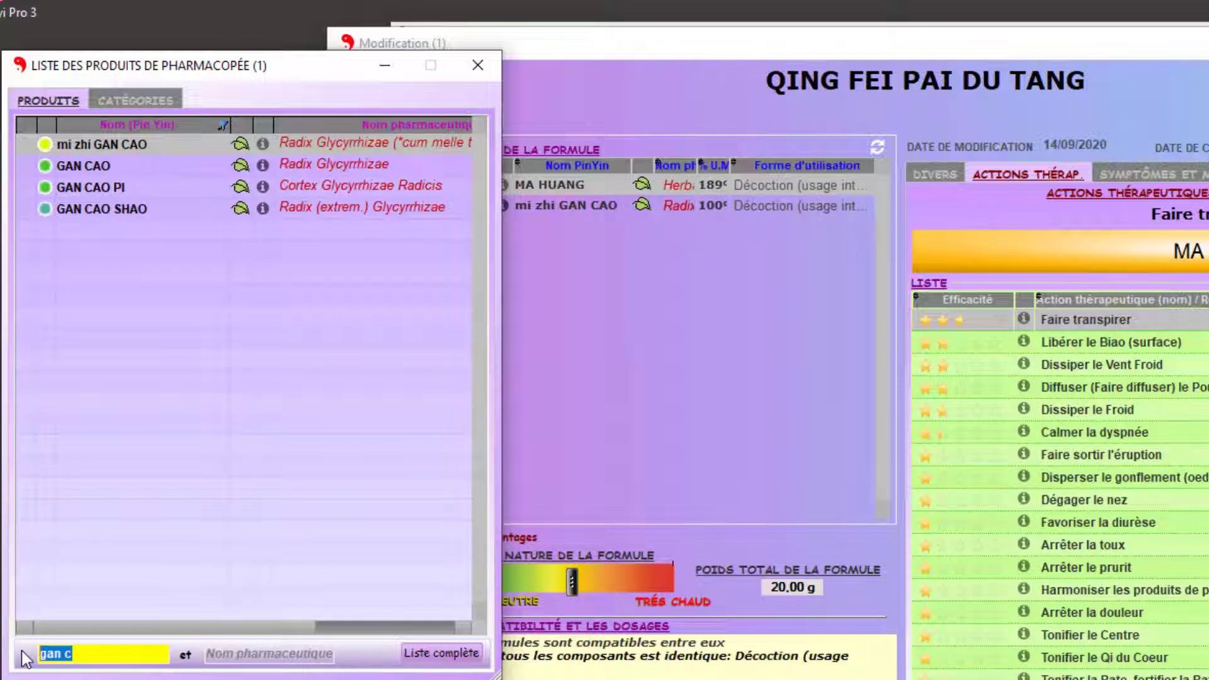
type("xing re")
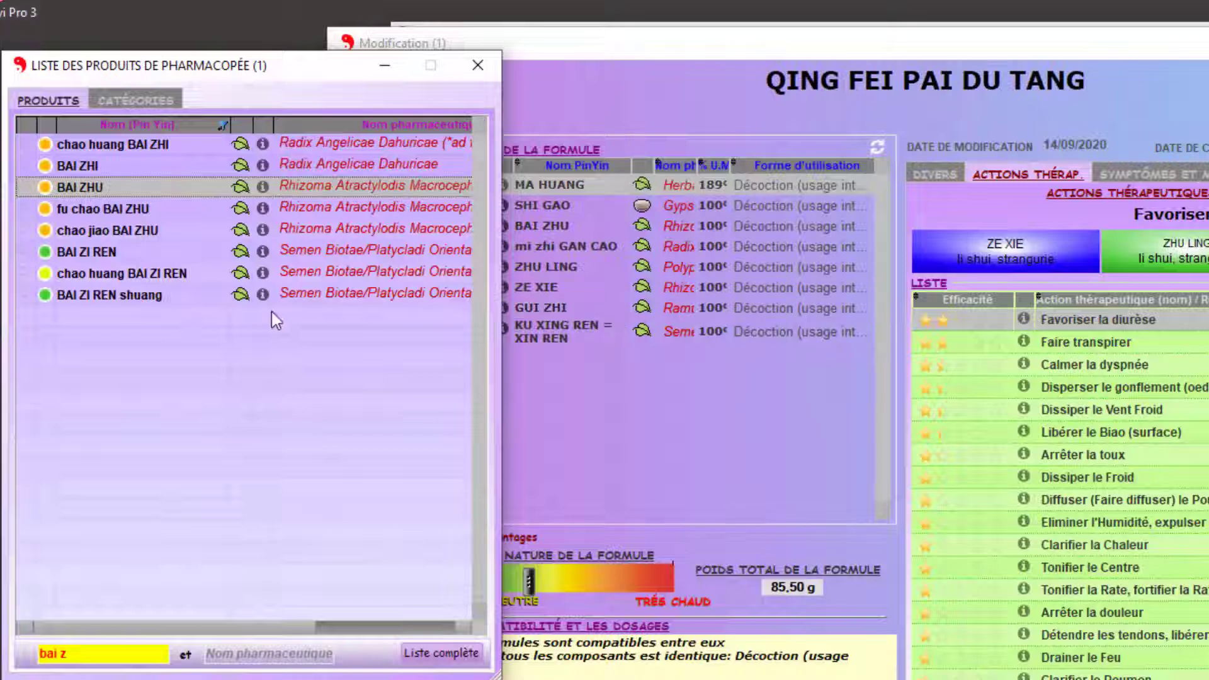
left_click(87, 648)
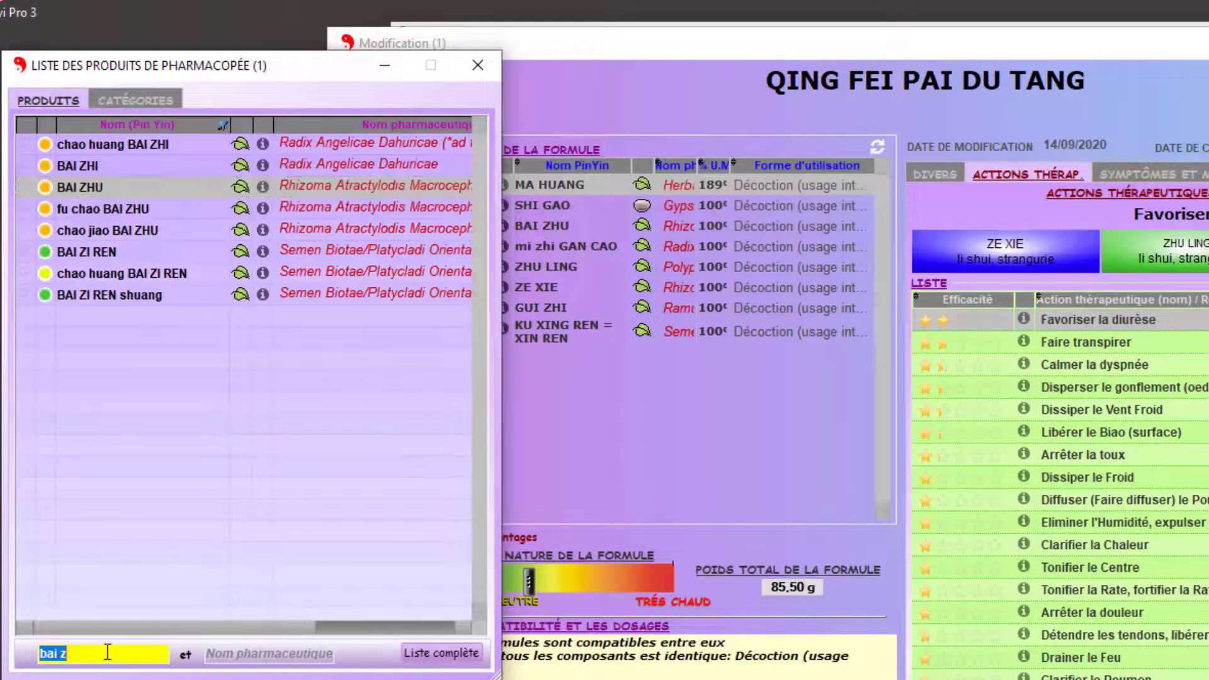
type("fu li")
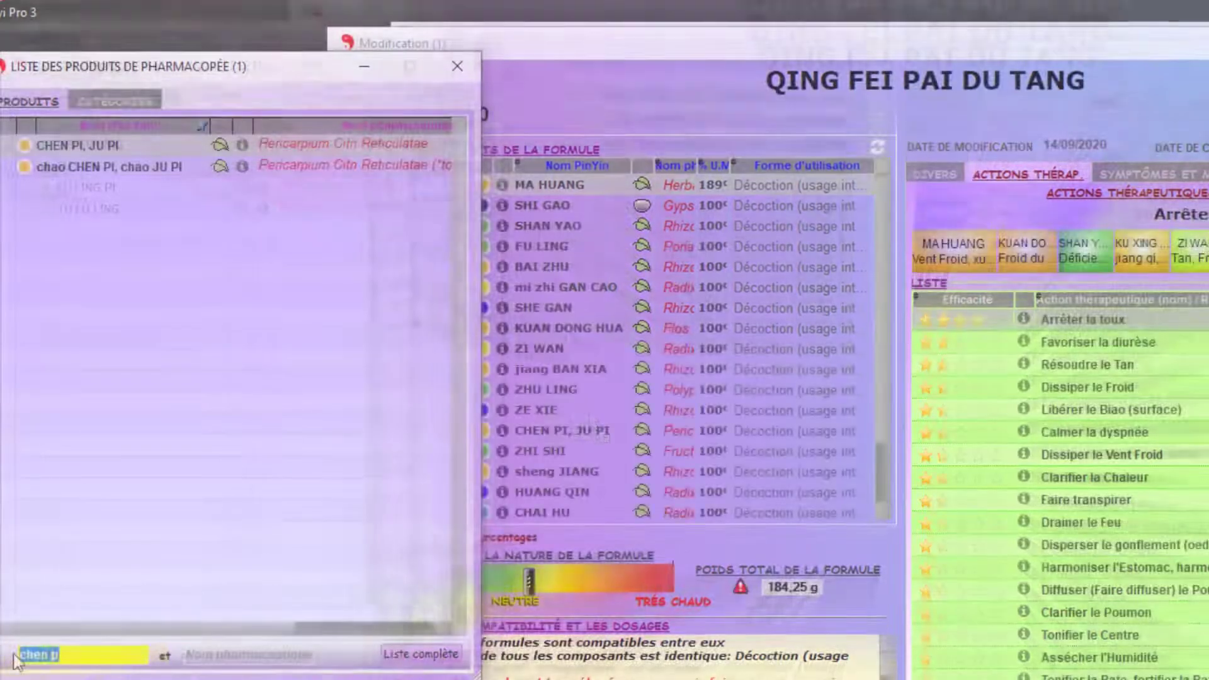
type("huo xia")
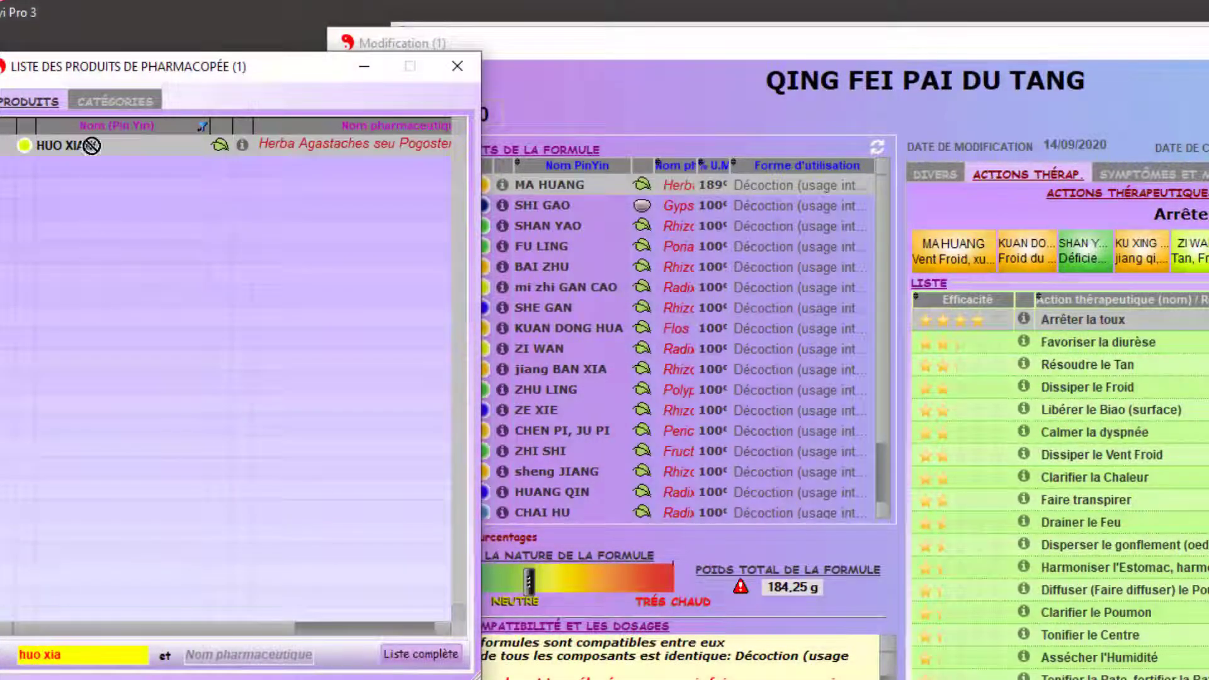
left_click_drag(90, 149, 590, 430)
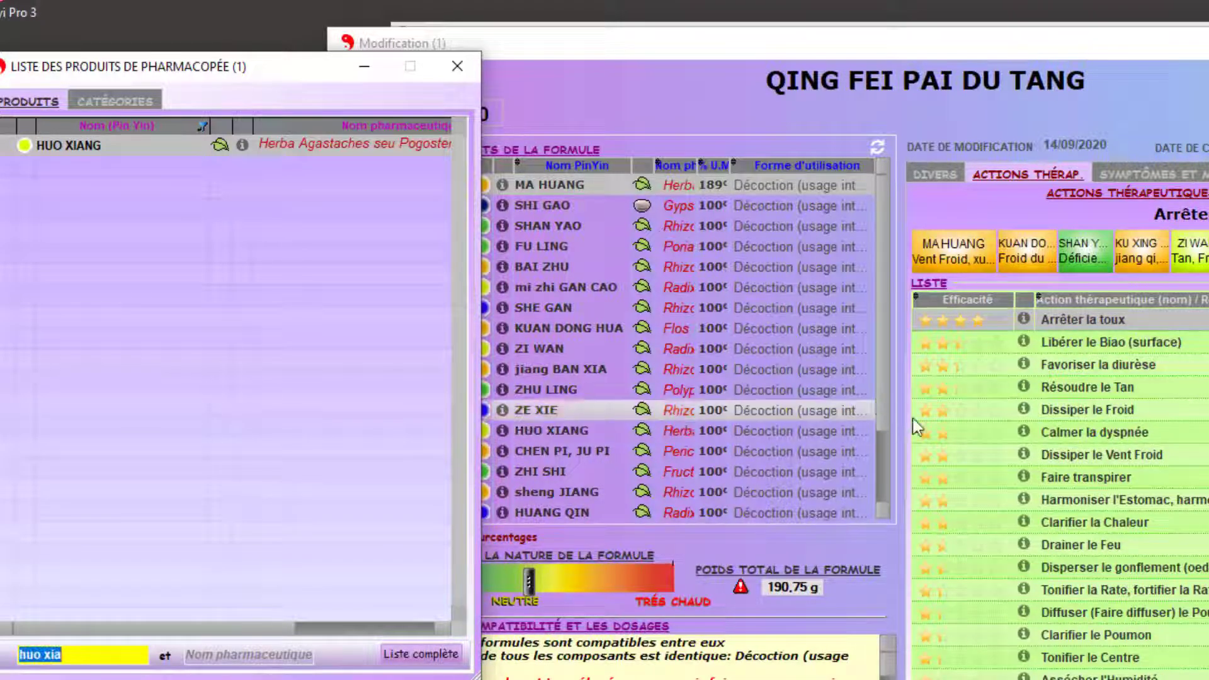
Step: In the formula's ingredient list, set the dosage of MA HUANG to 3 g and SHI GAO to 10 g
left_click(659, 47)
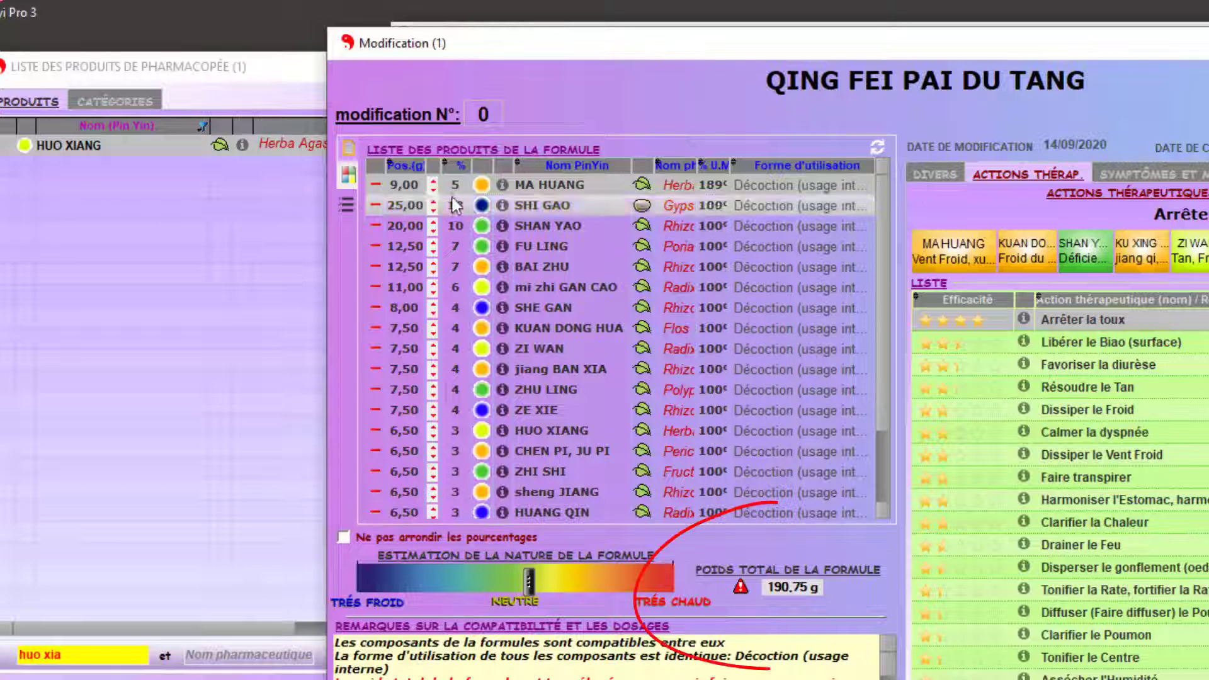
left_click(397, 187)
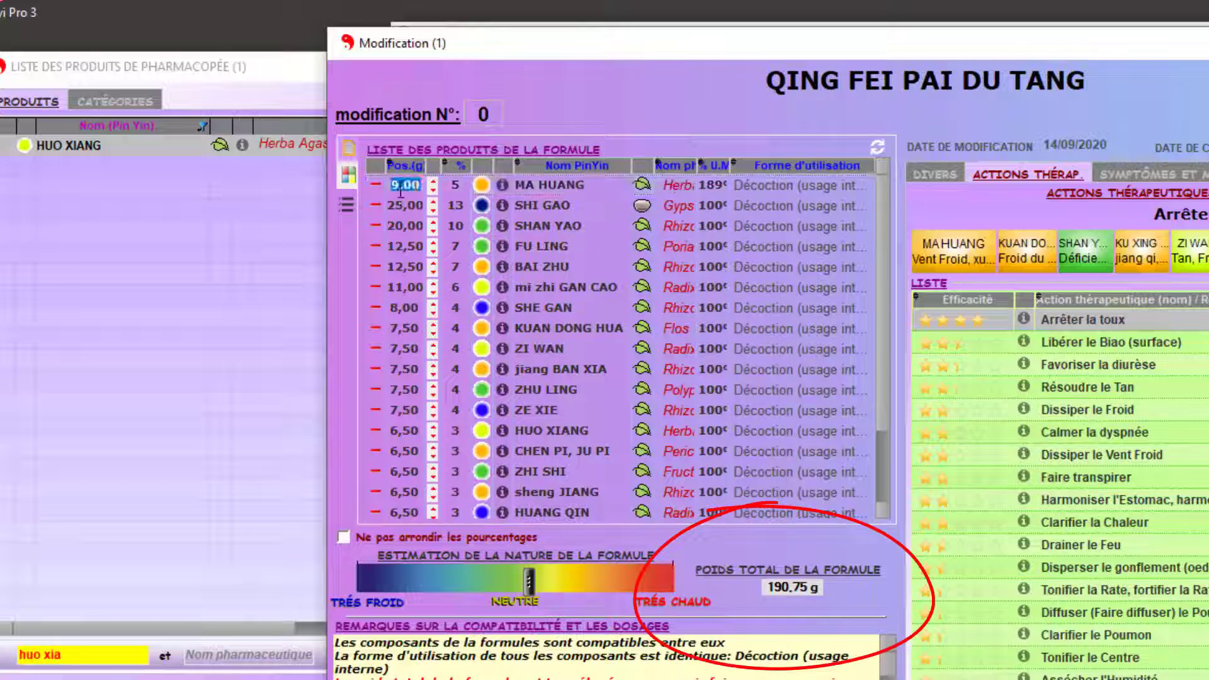
type("3")
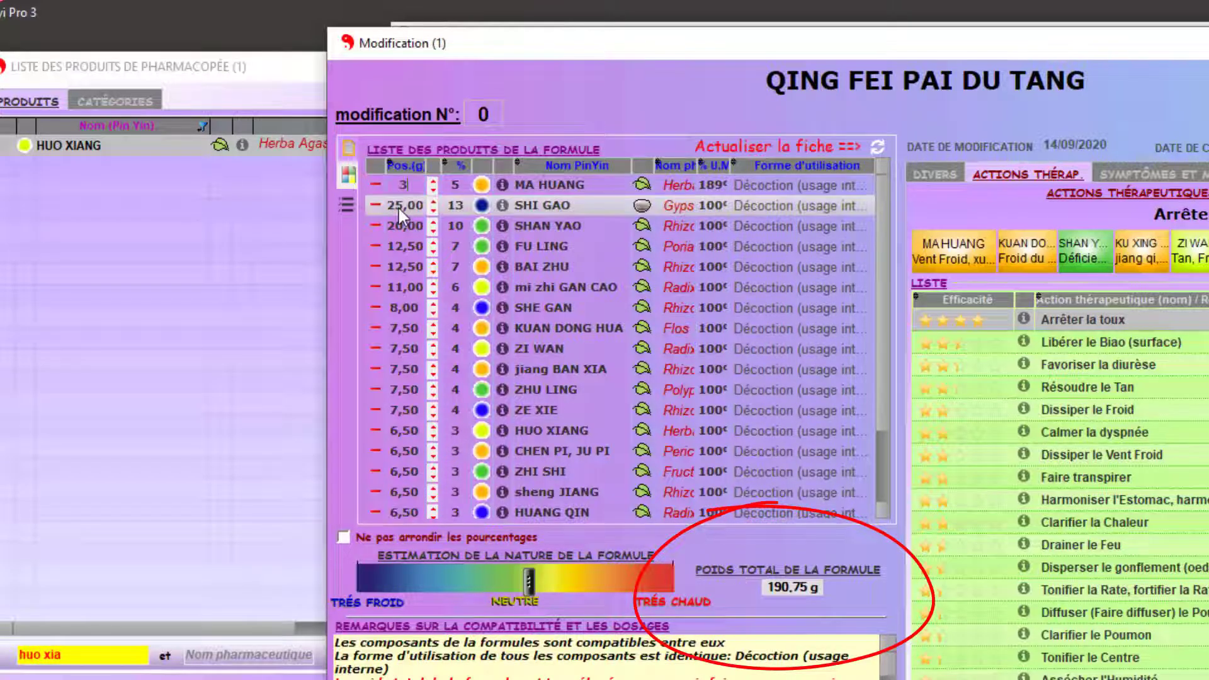
left_click(398, 207)
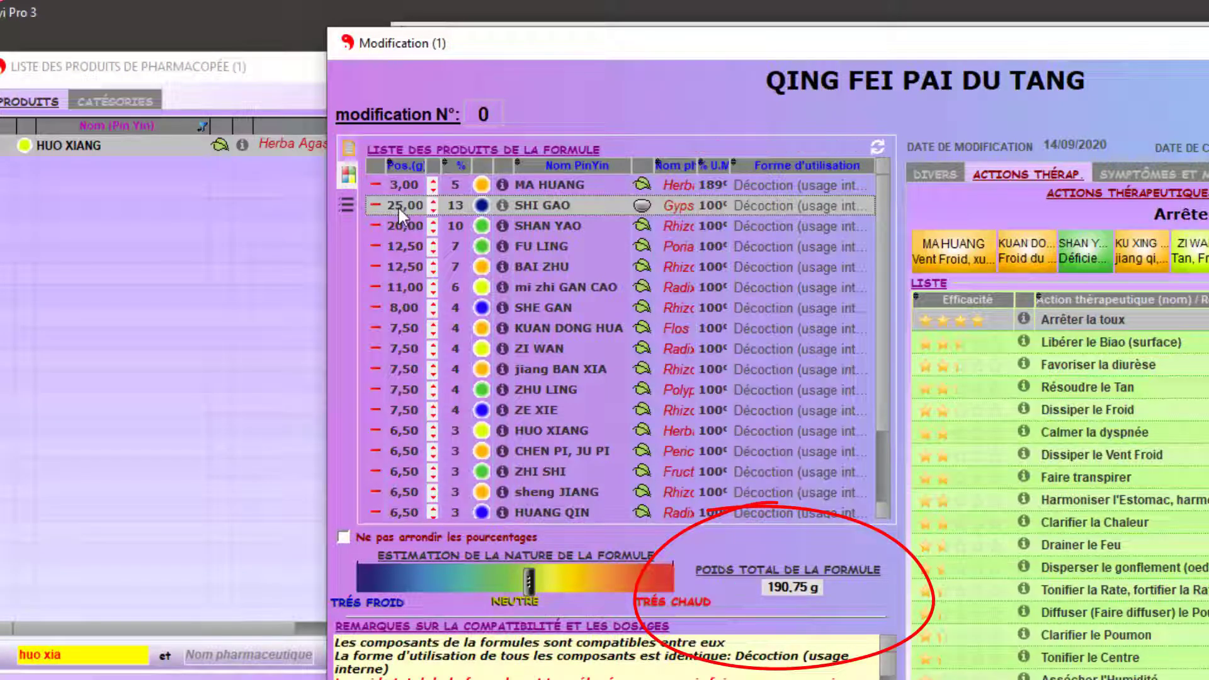
left_click(398, 206)
type("10")
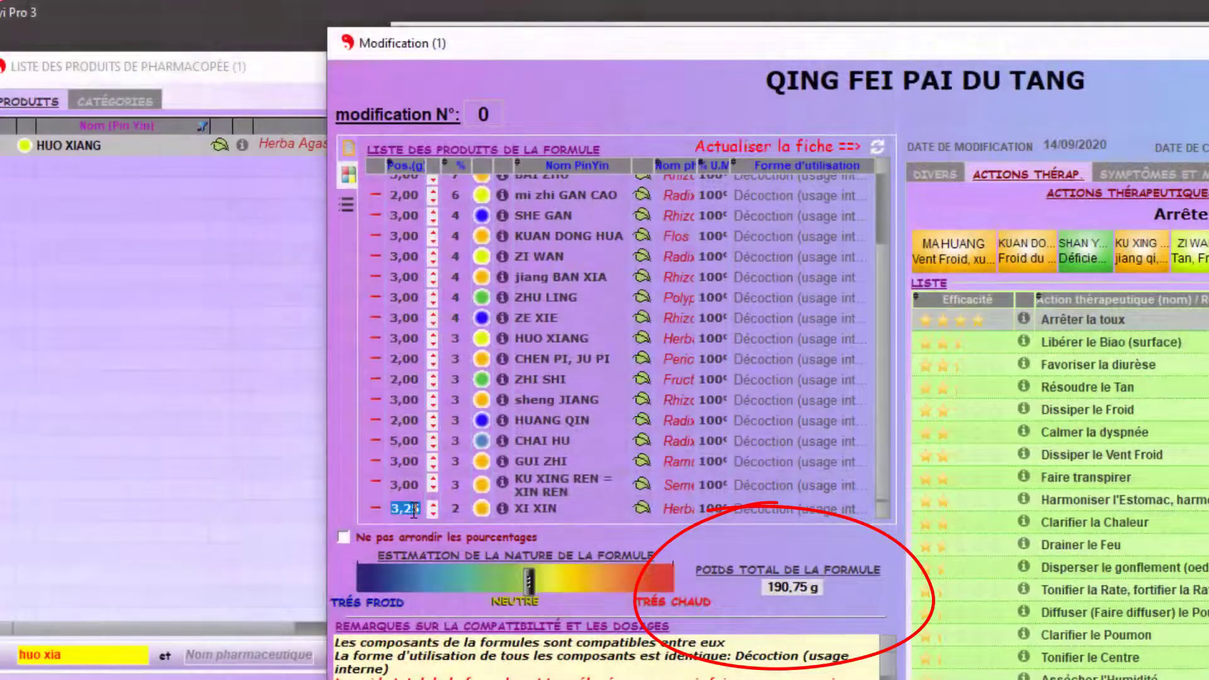
Step: Set the dosage of XI XIN to 2 g and refresh the formula sheet with the new dosages
type("2")
key("Return")
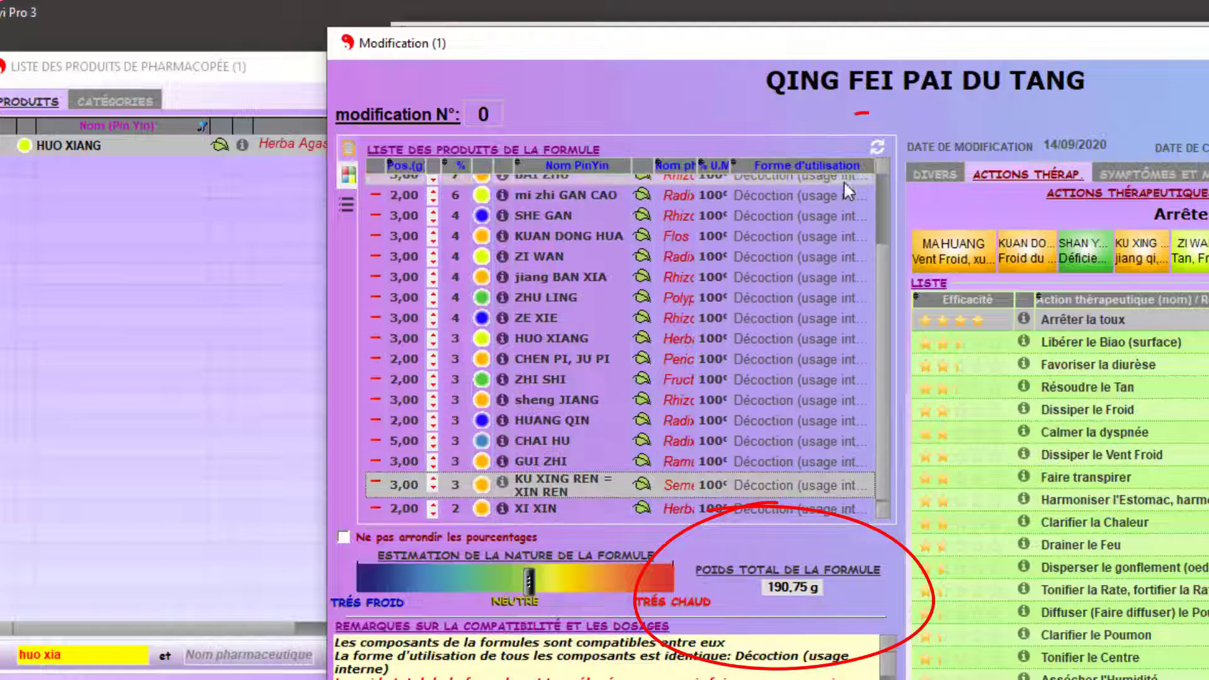
left_click(878, 148)
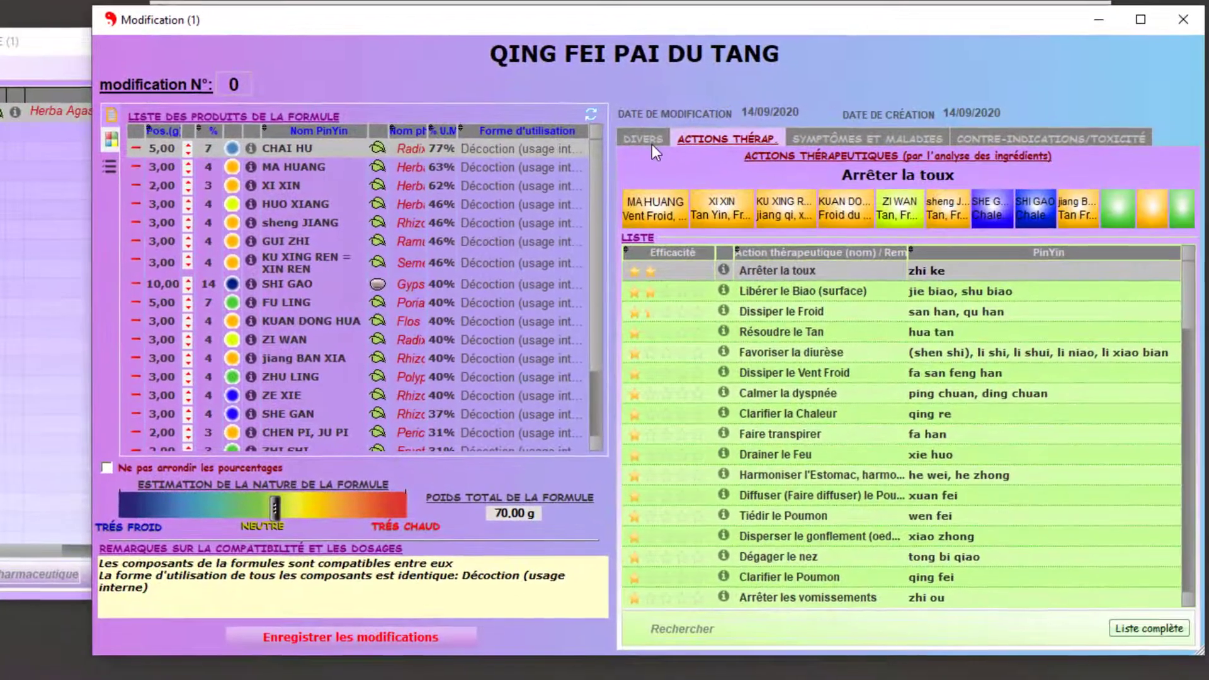
Step: Review the formula's general information, therapeutic actions, symptoms and diseases, and contraindications and toxicity
left_click(648, 142)
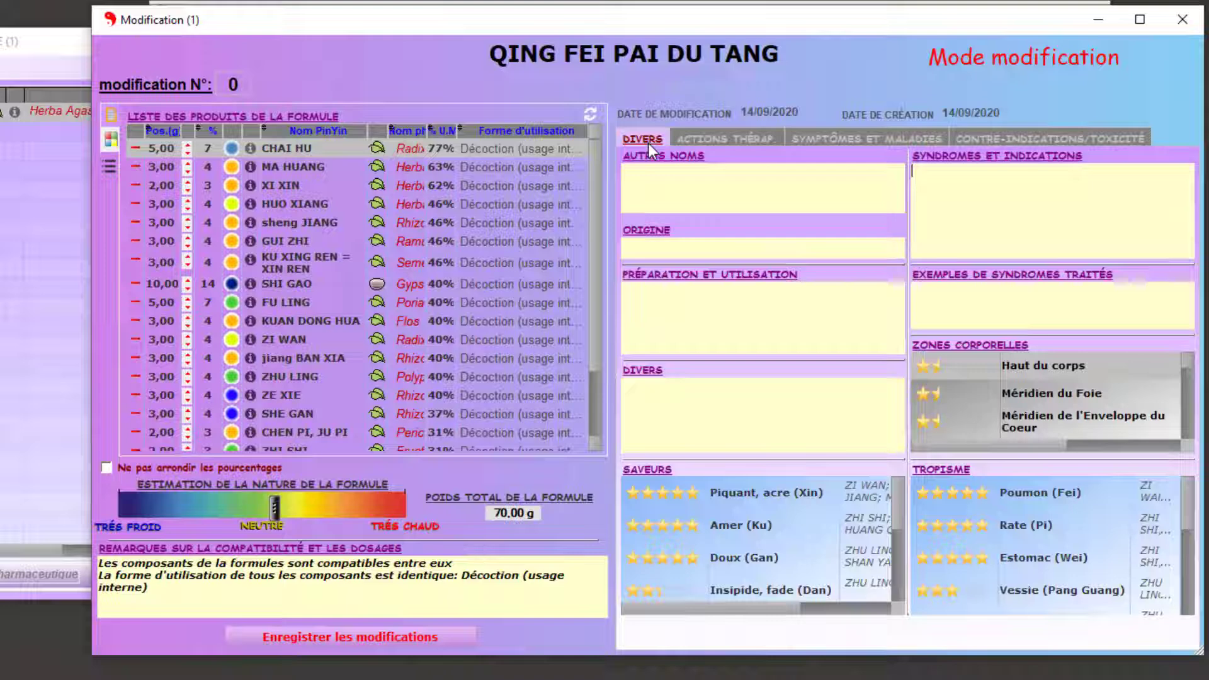
left_click(712, 135)
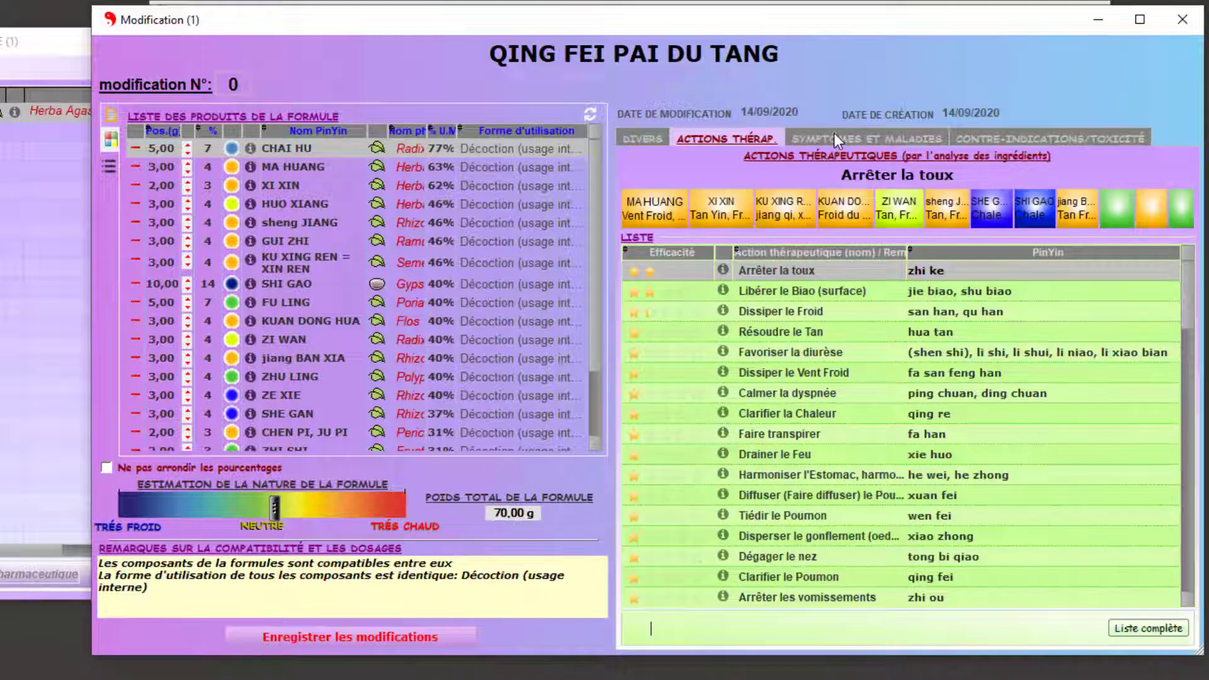
left_click(834, 135)
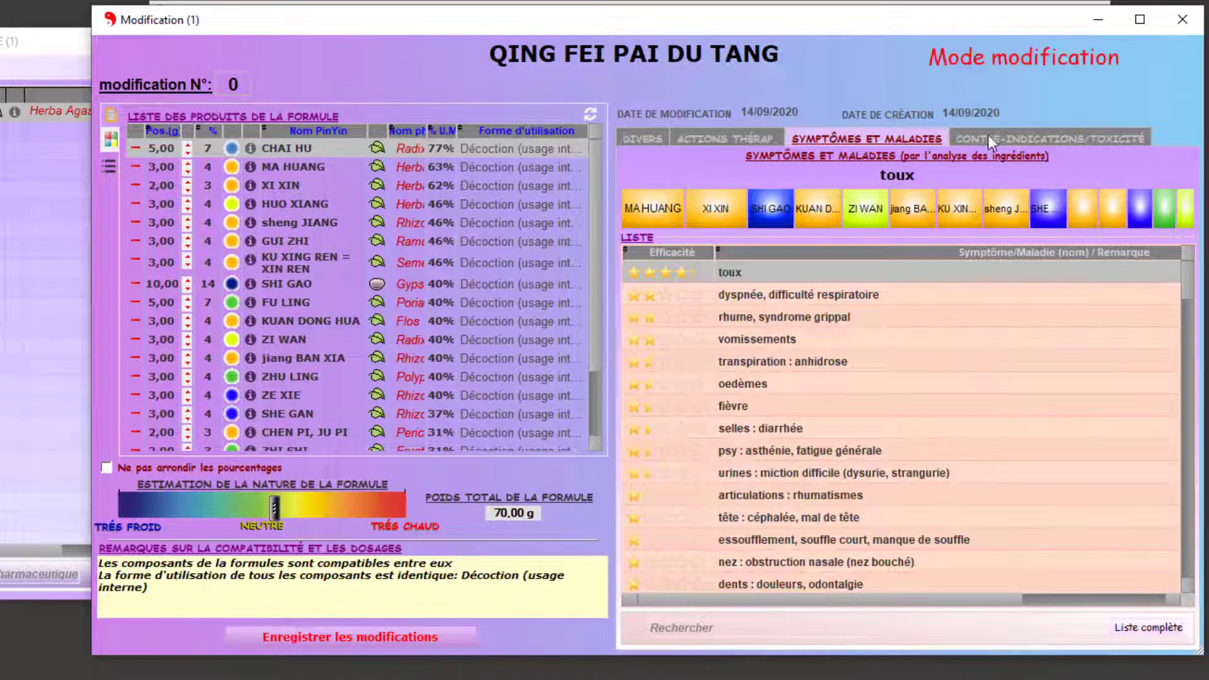
left_click(988, 135)
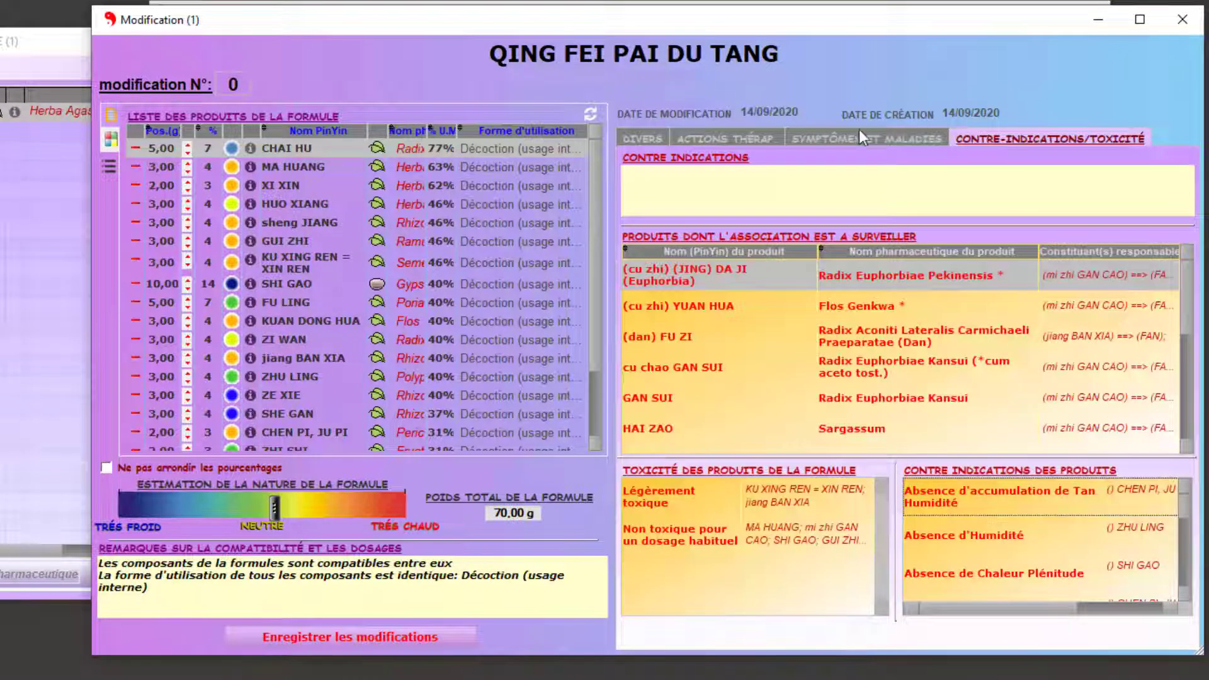
Step: Examine which ingredients support therapeutic actions such as Dissiper le Froid, Résoudre le Tan, Favoriser la diurèse and Dissiper le Vent Froid
left_click(737, 137)
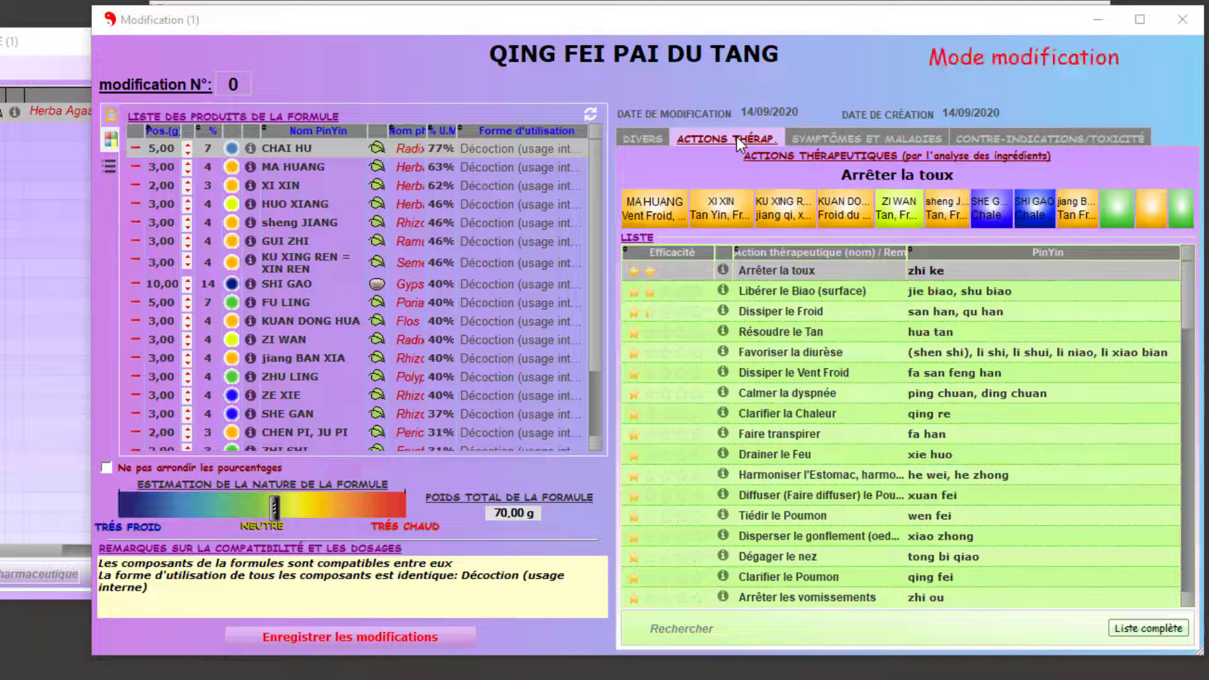
left_click(904, 25)
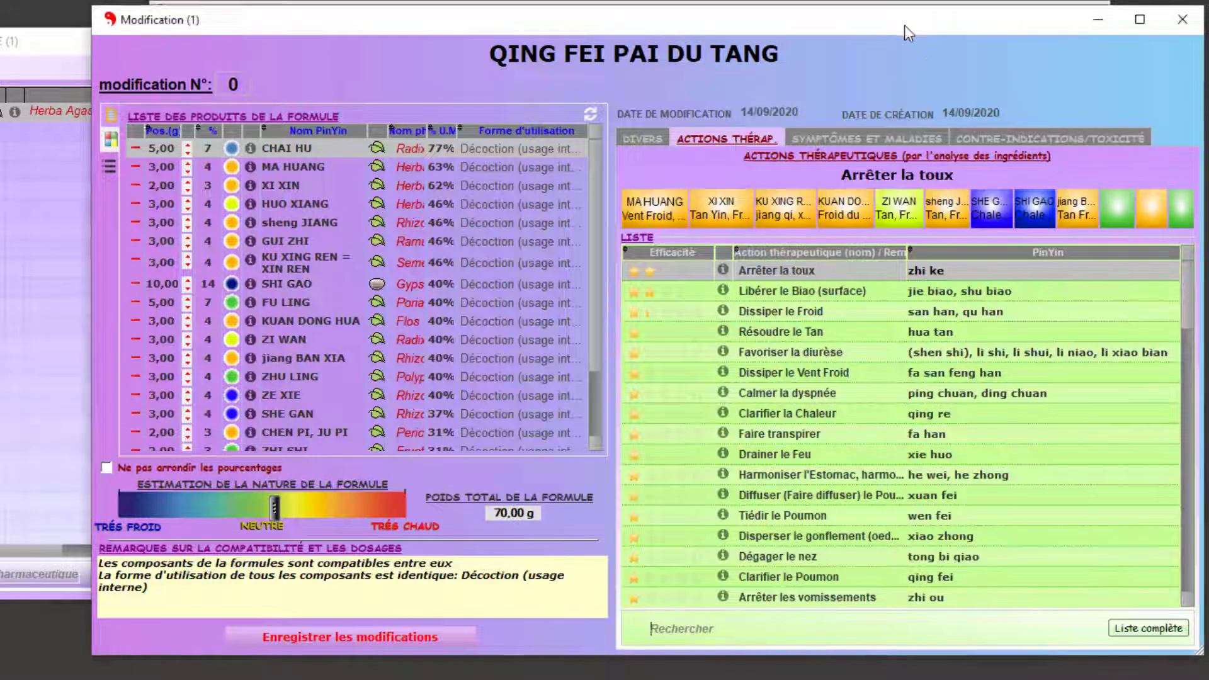
left_click(767, 311)
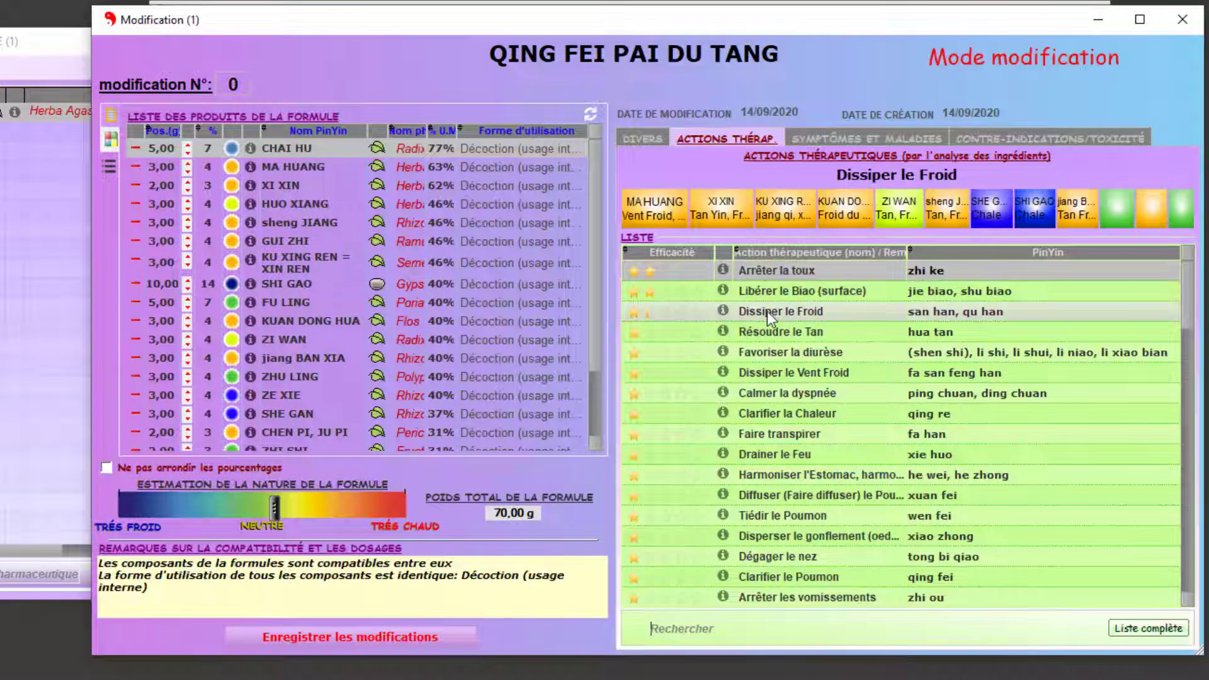
left_click(756, 336)
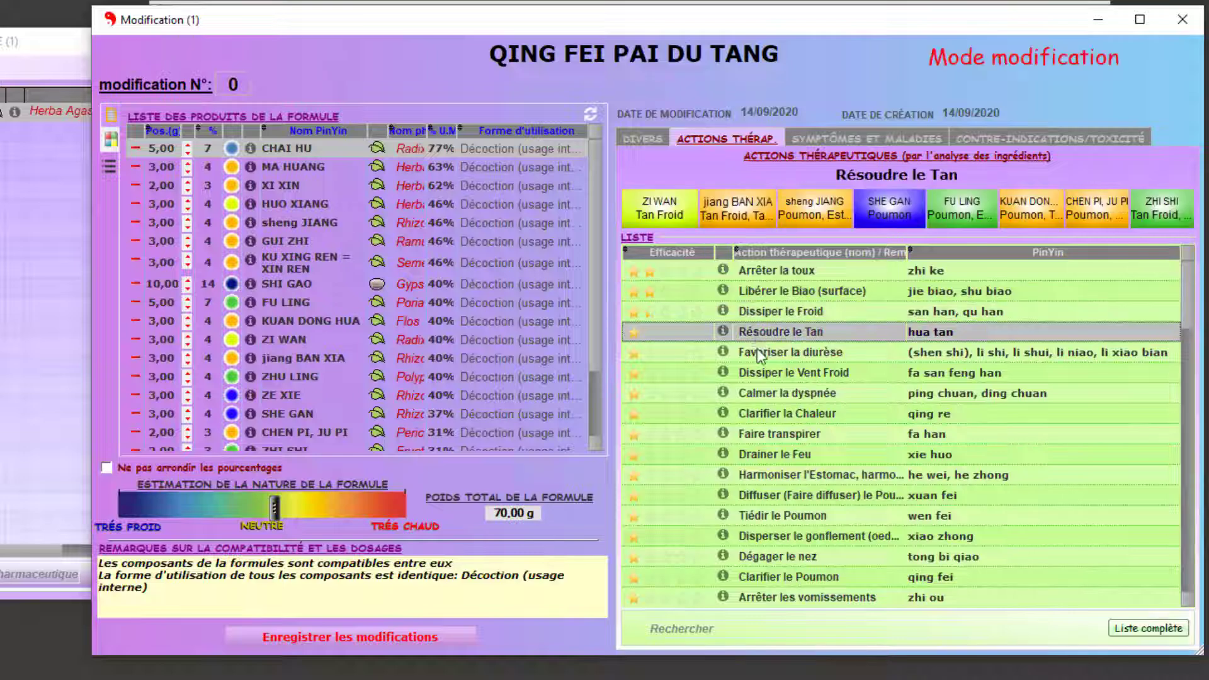
left_click(758, 352)
left_click(757, 372)
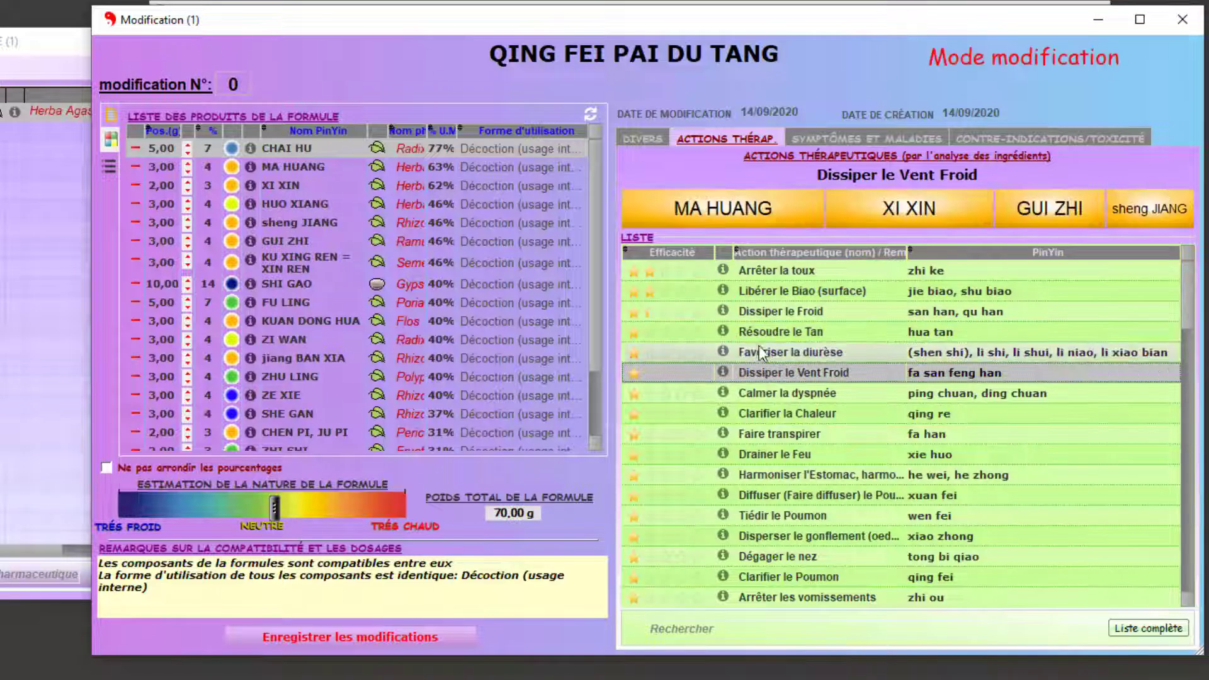
left_click(776, 272)
Step: Examine which ingredients treat dyspnée, rhume, vomissements and fièvre among the formula's symptoms and diseases
left_click(827, 139)
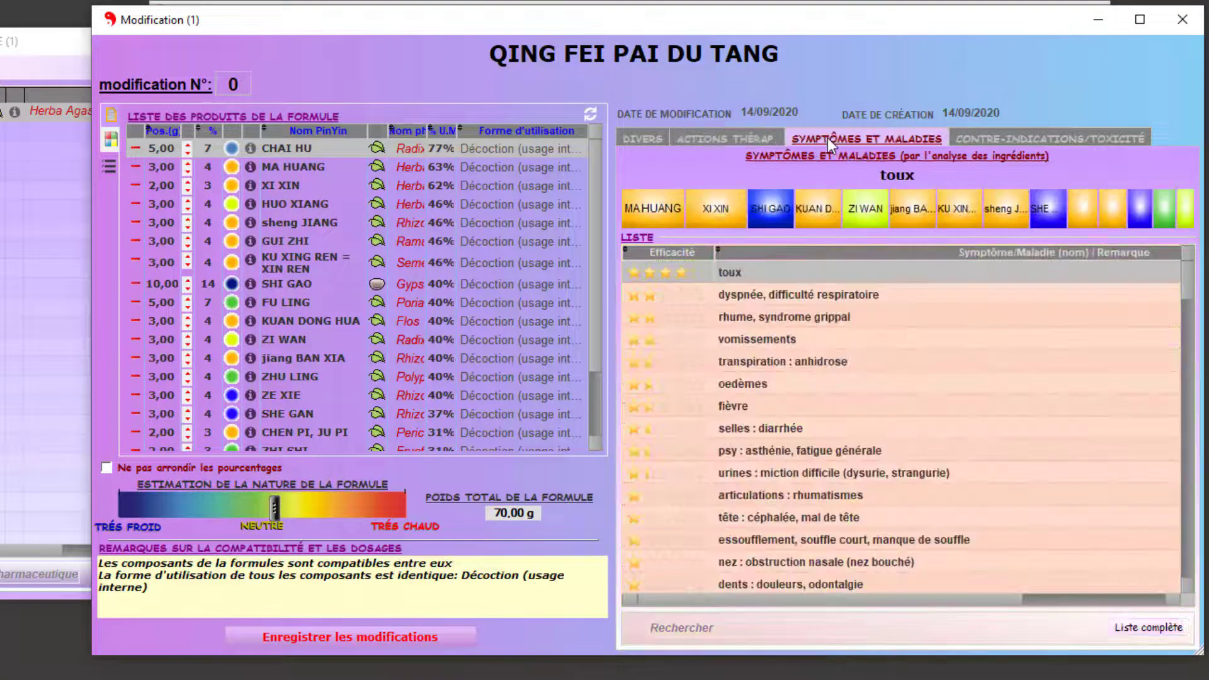
left_click(769, 300)
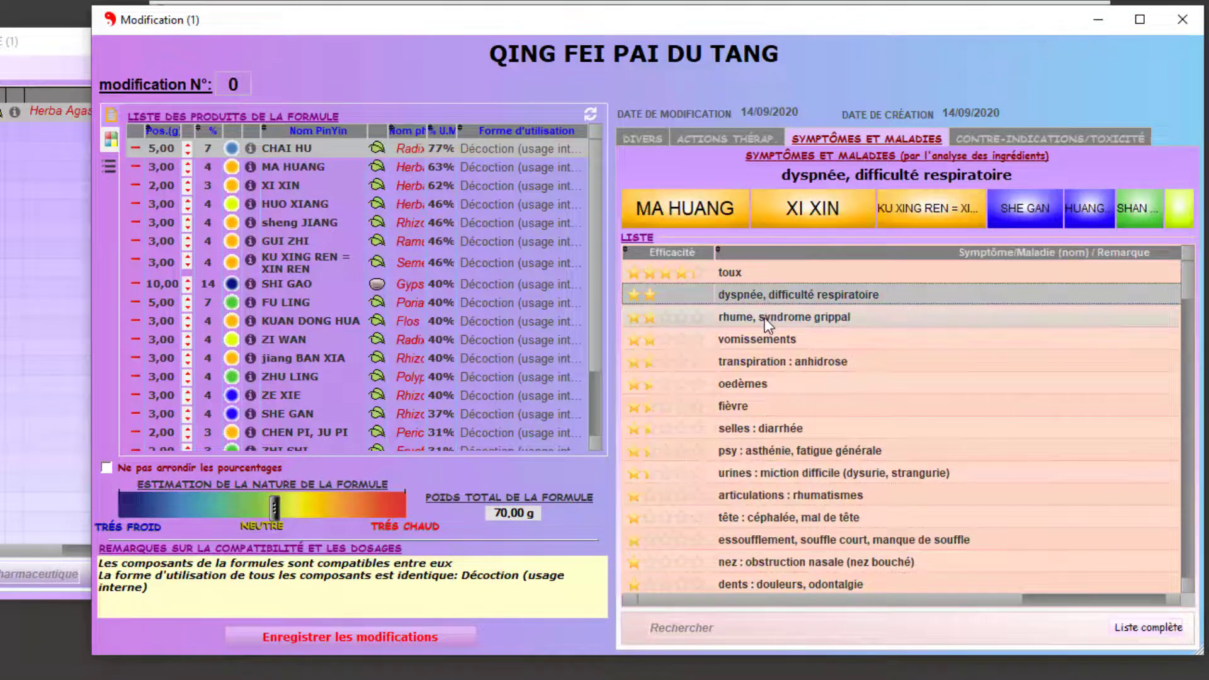
left_click(764, 317)
left_click(760, 339)
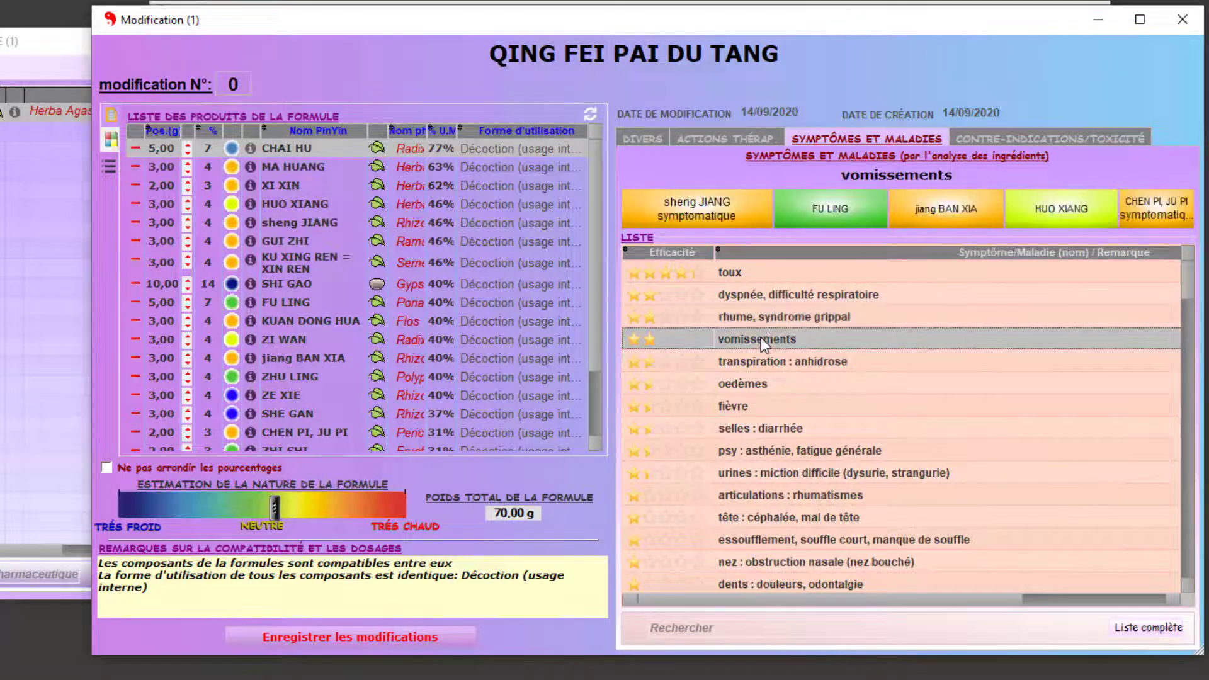
left_click(735, 407)
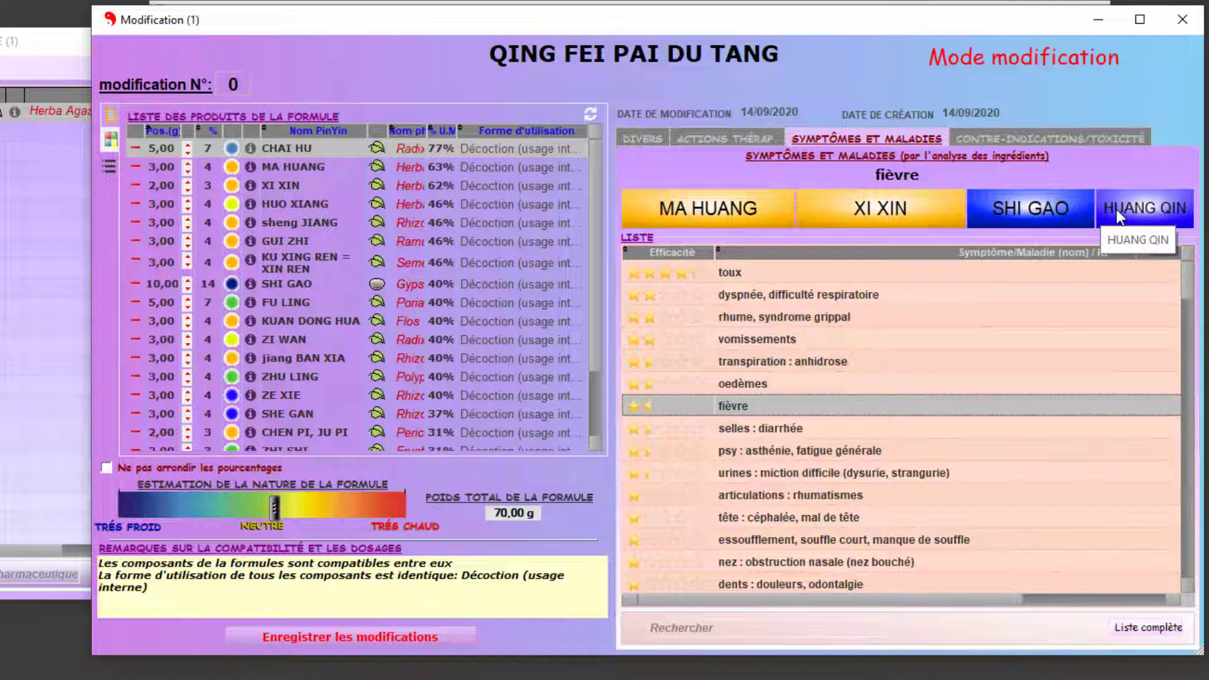
Step: Open the product sheet of SHI GAO from the fièvre ingredients, review its therapeutic actions and symptoms, and close it
left_click(1022, 209)
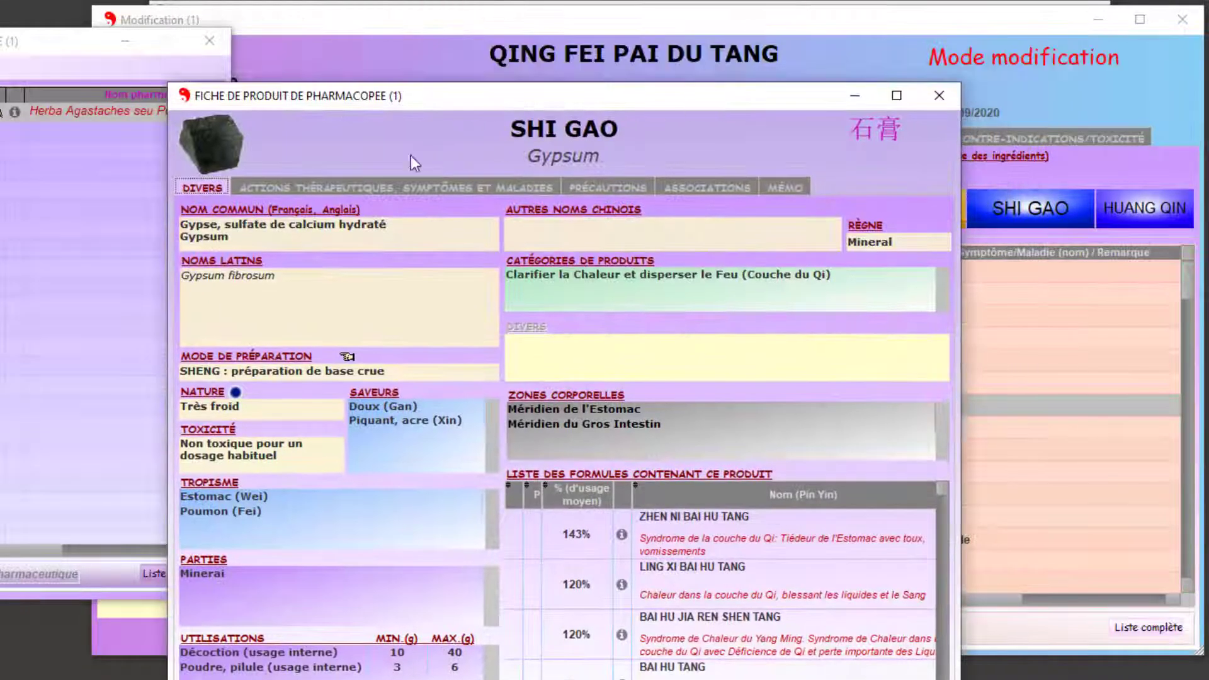
left_click(375, 184)
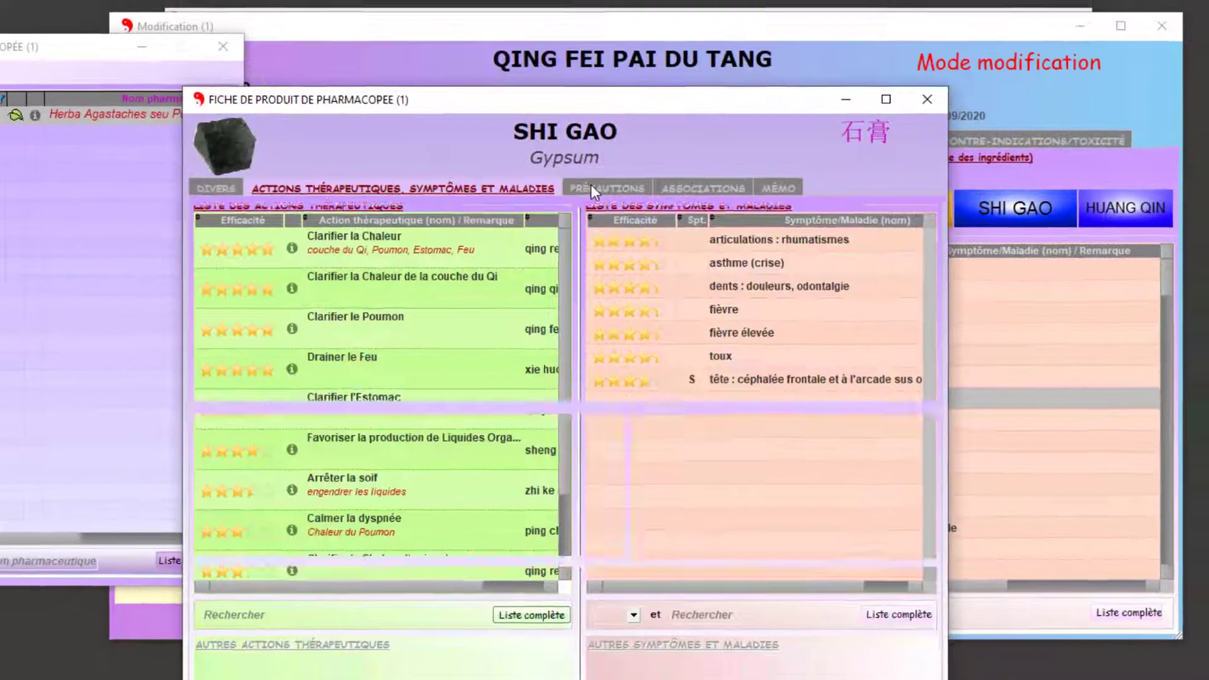
left_click(605, 186)
left_click(515, 194)
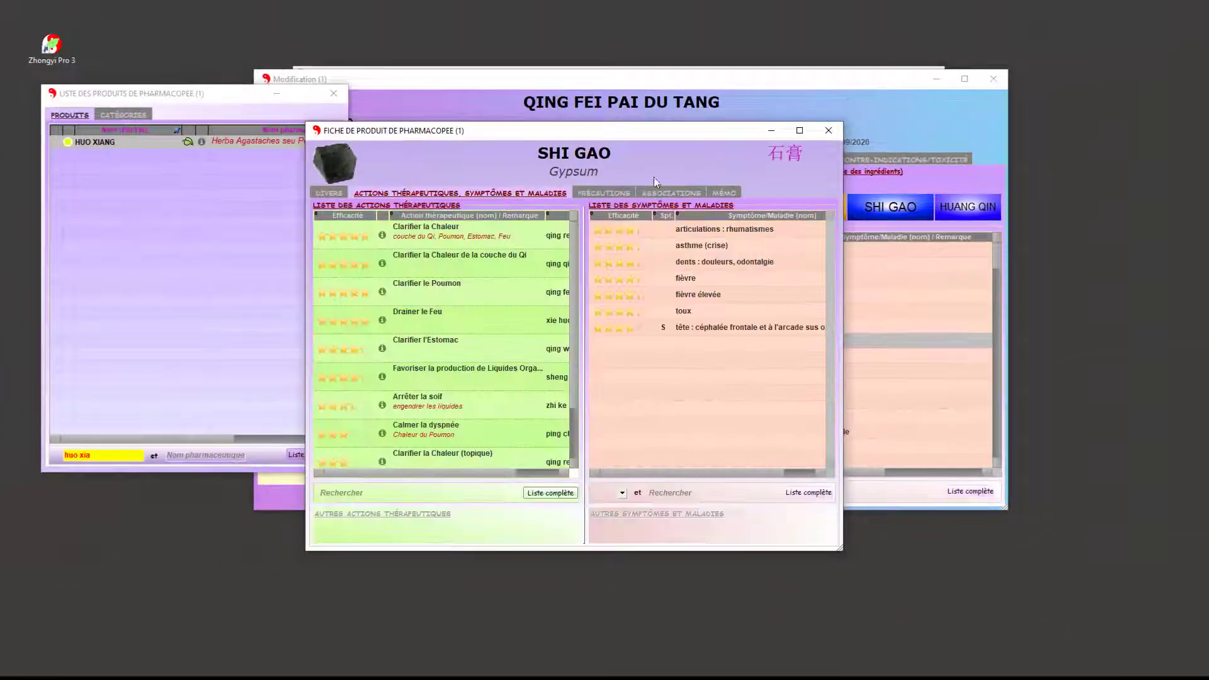
left_click(825, 131)
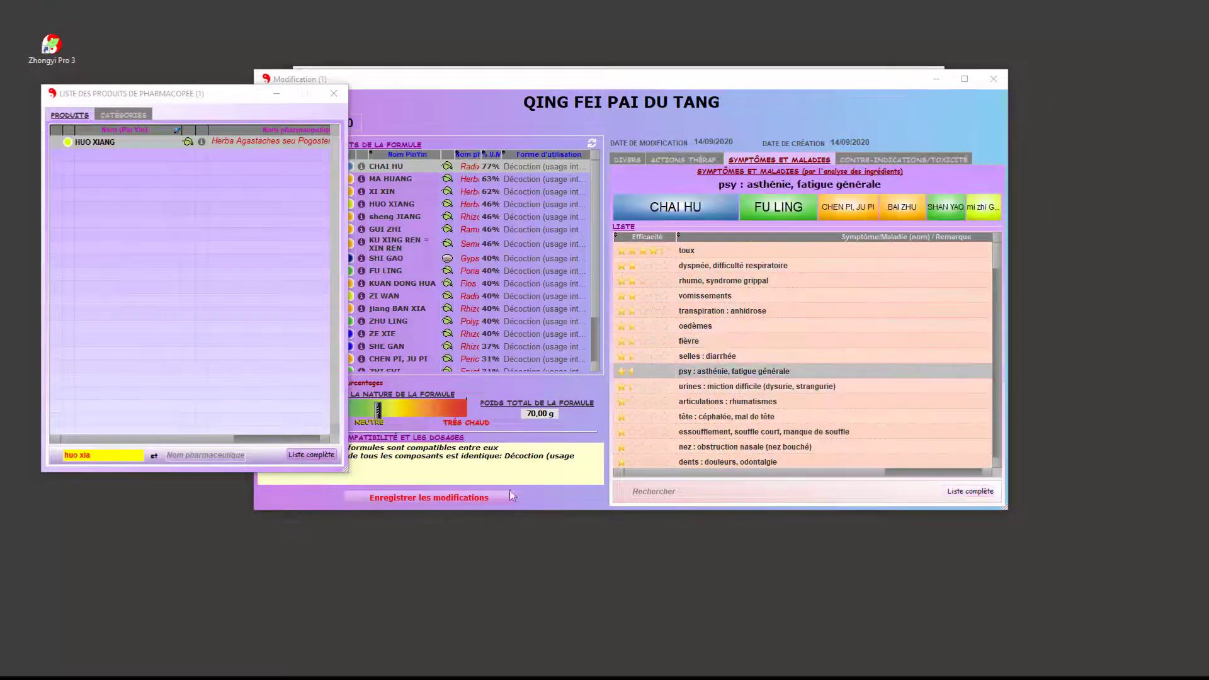
Step: Save the formula's modifications and open QING FEI PAI DU TANG from the personal formulas in an enlarged window
left_click(473, 497)
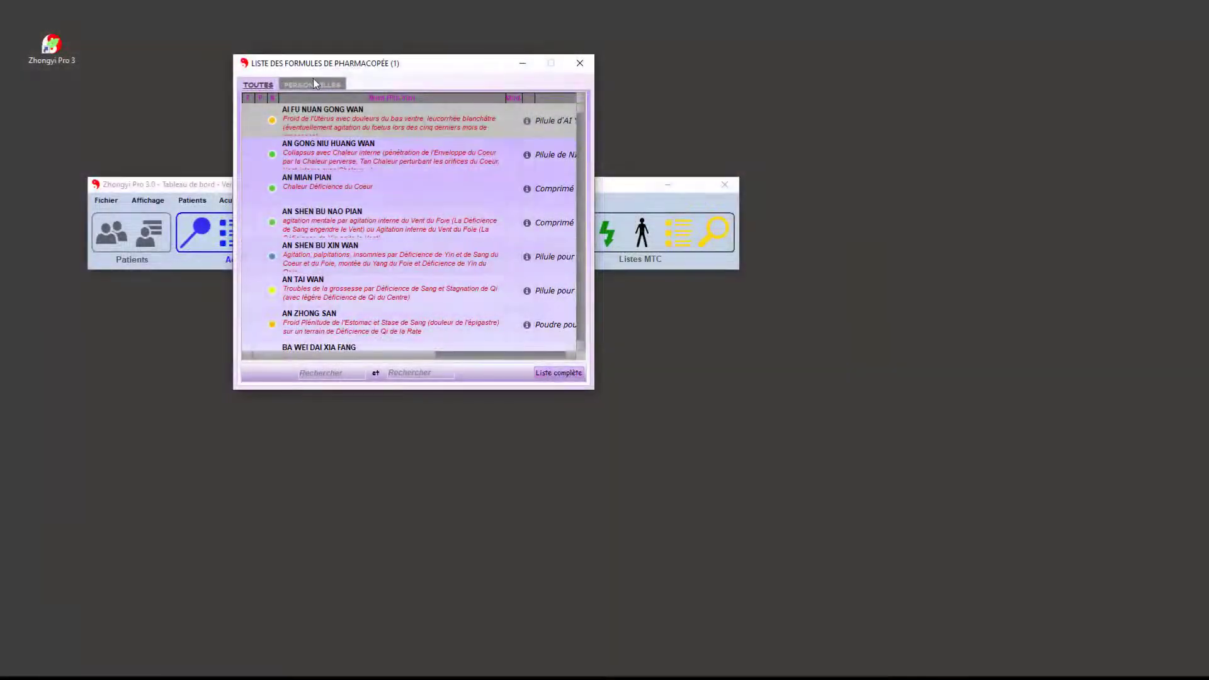
left_click(314, 84)
double_click(330, 115)
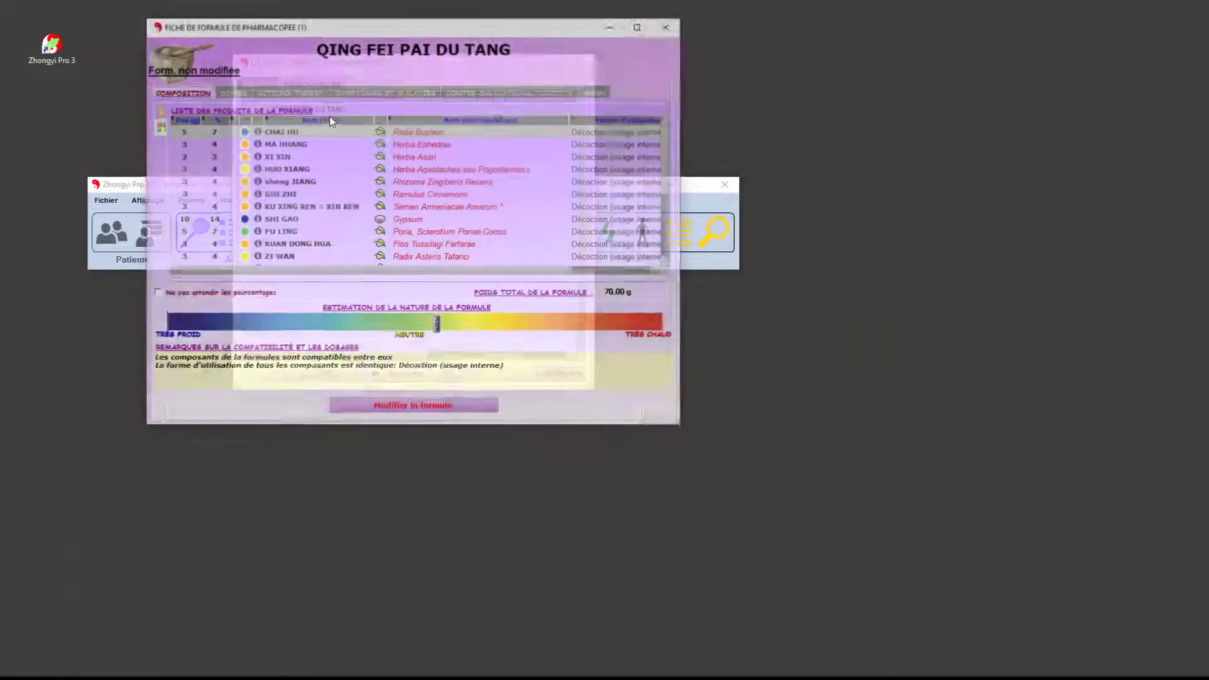
left_click_drag(388, 33, 406, 30)
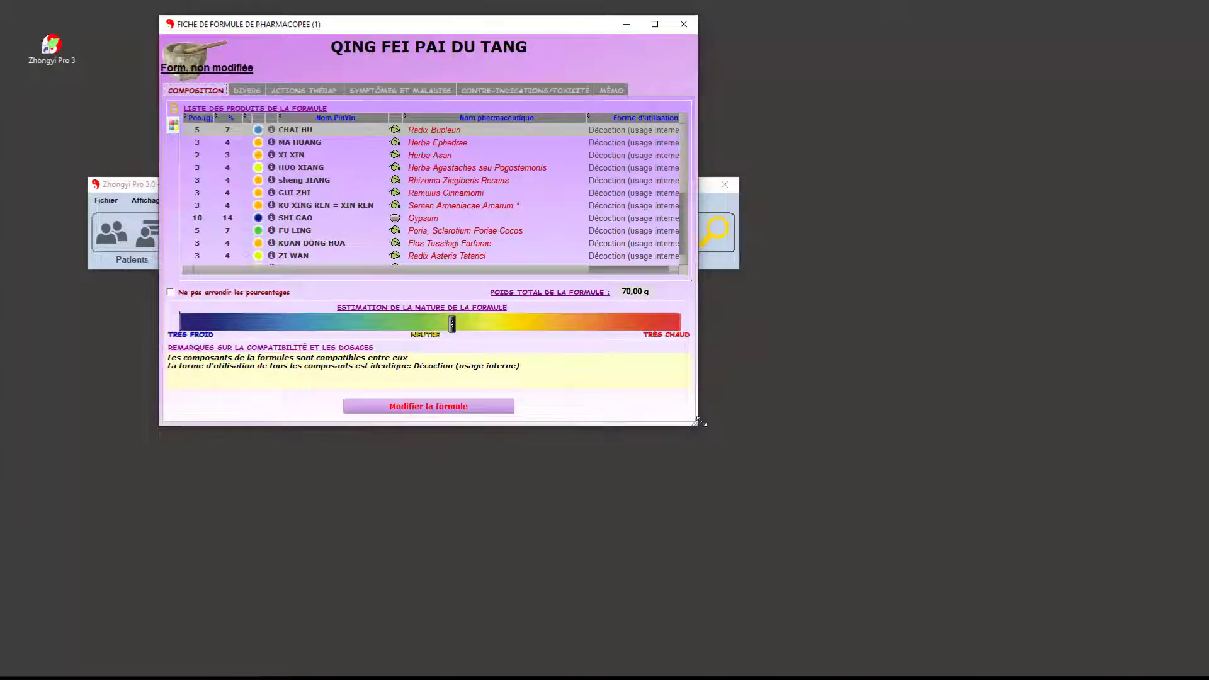
left_click_drag(699, 421, 753, 481)
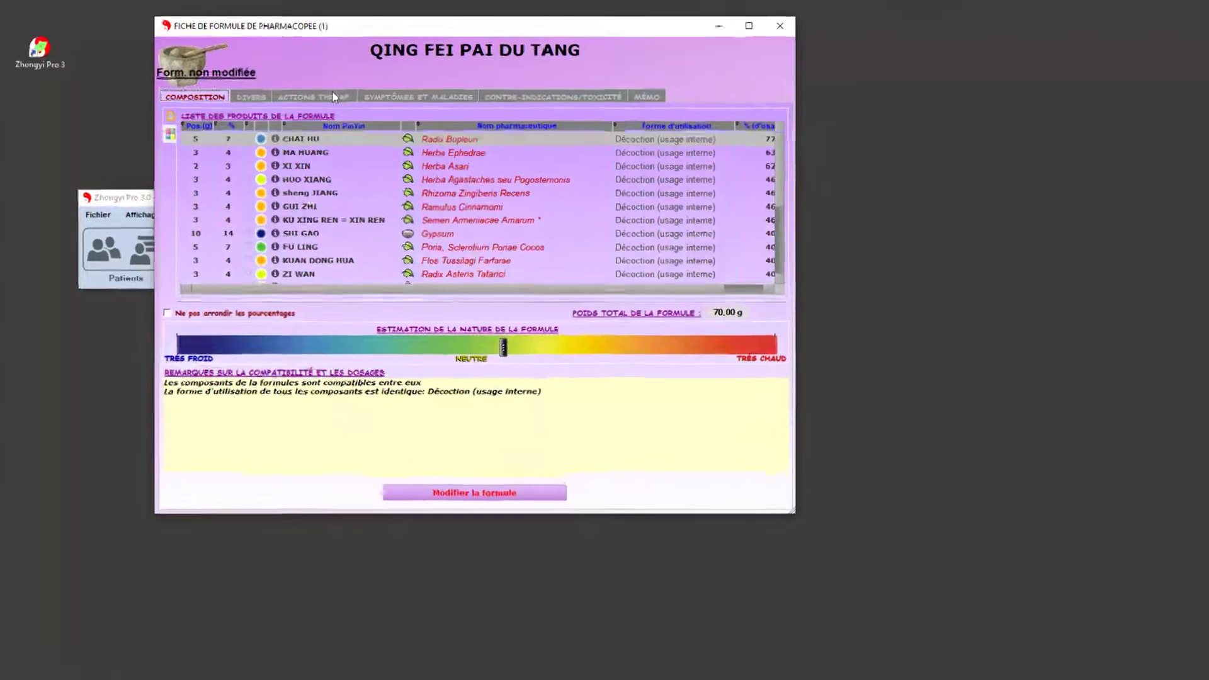
Step: On the saved formula sheet, examine the ingredients behind Libérer le Biao, Résoudre le Tan, Calmer la dyspnée and Clarifier la Chaleur
left_click(334, 97)
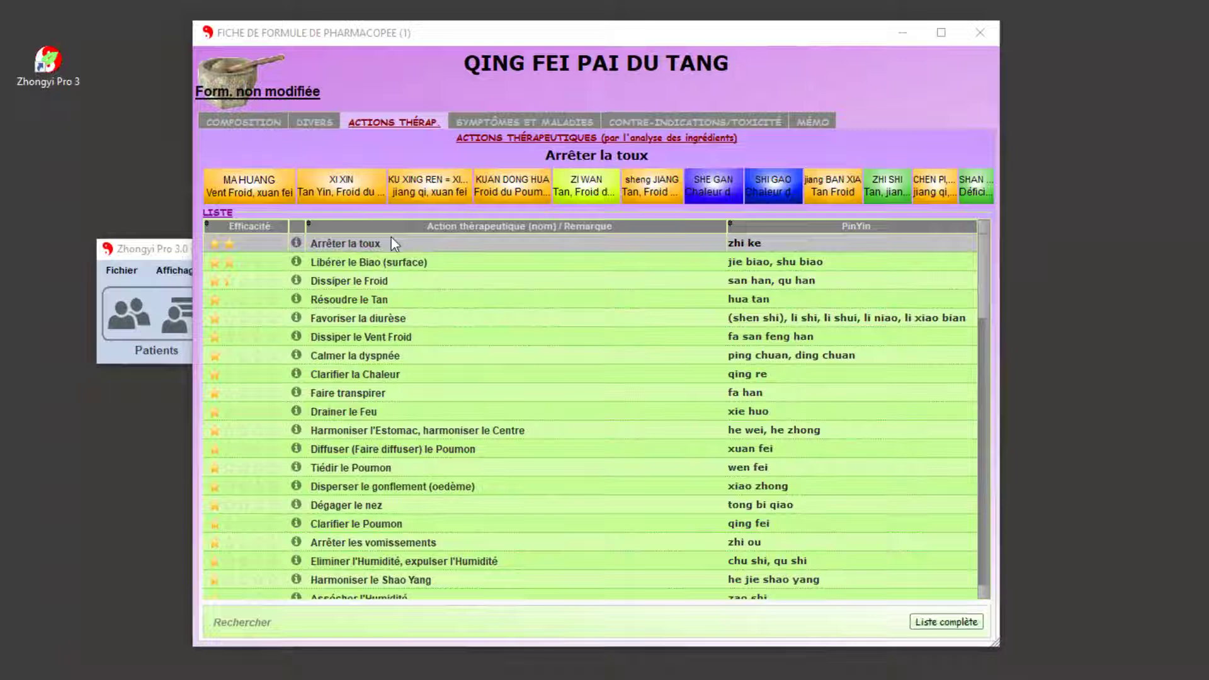
left_click(293, 195)
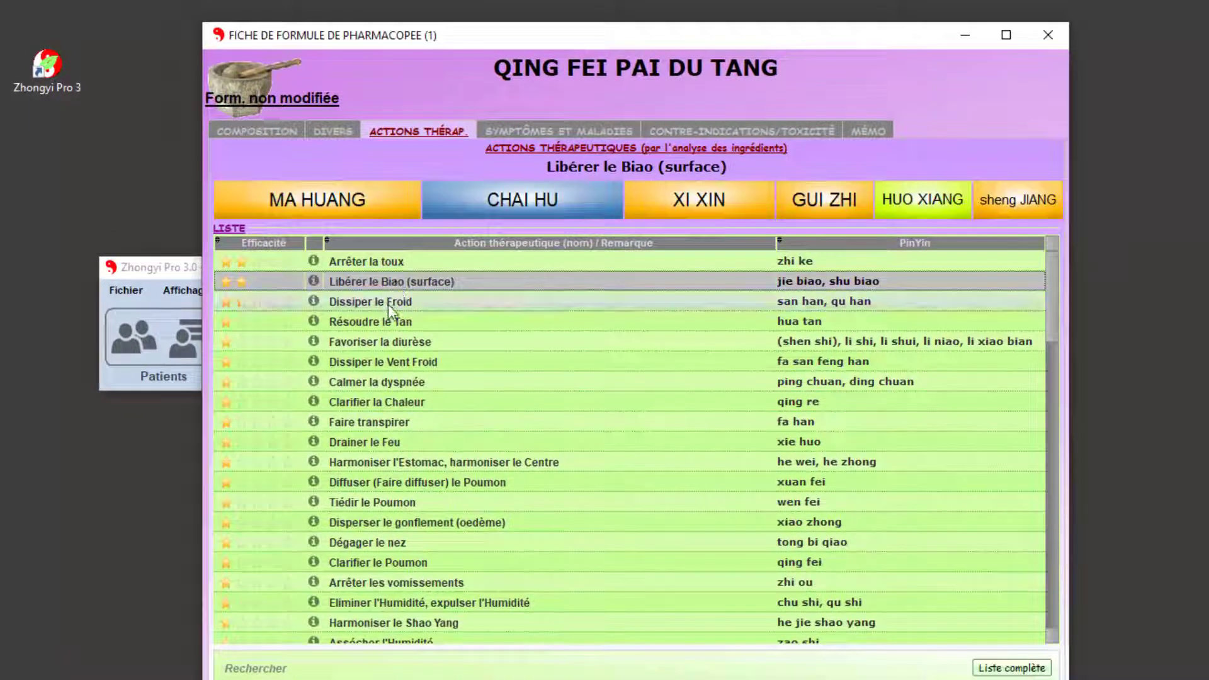
left_click(388, 322)
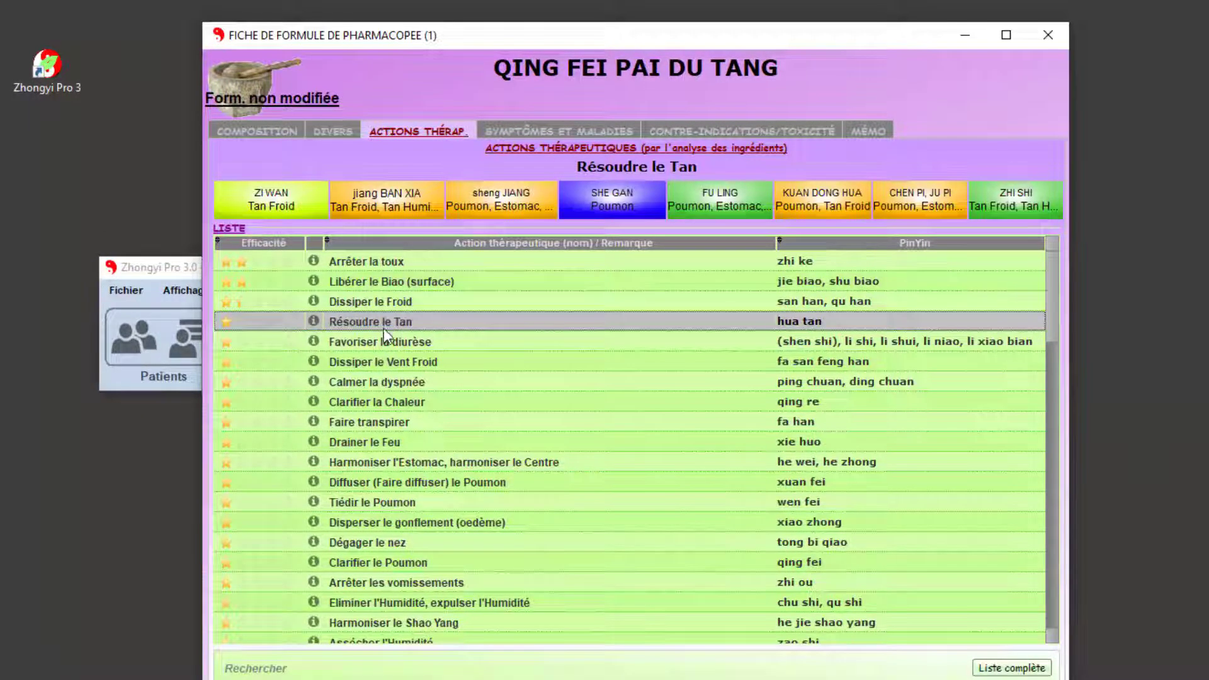
left_click(384, 384)
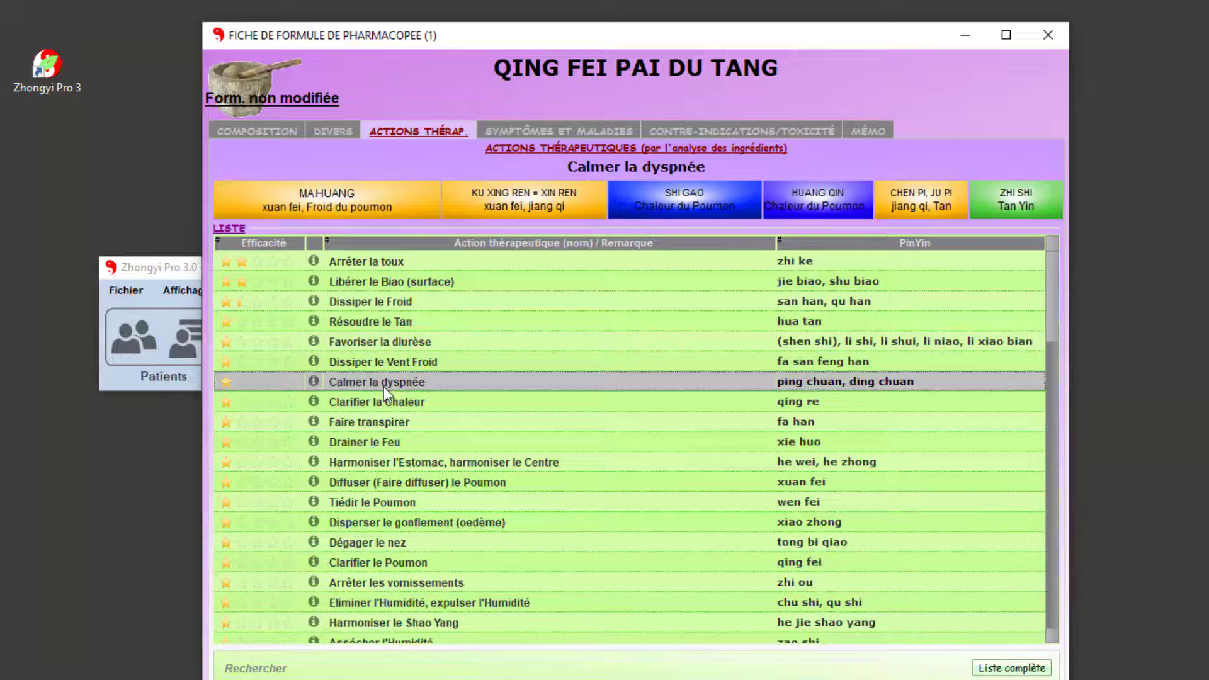
left_click(383, 404)
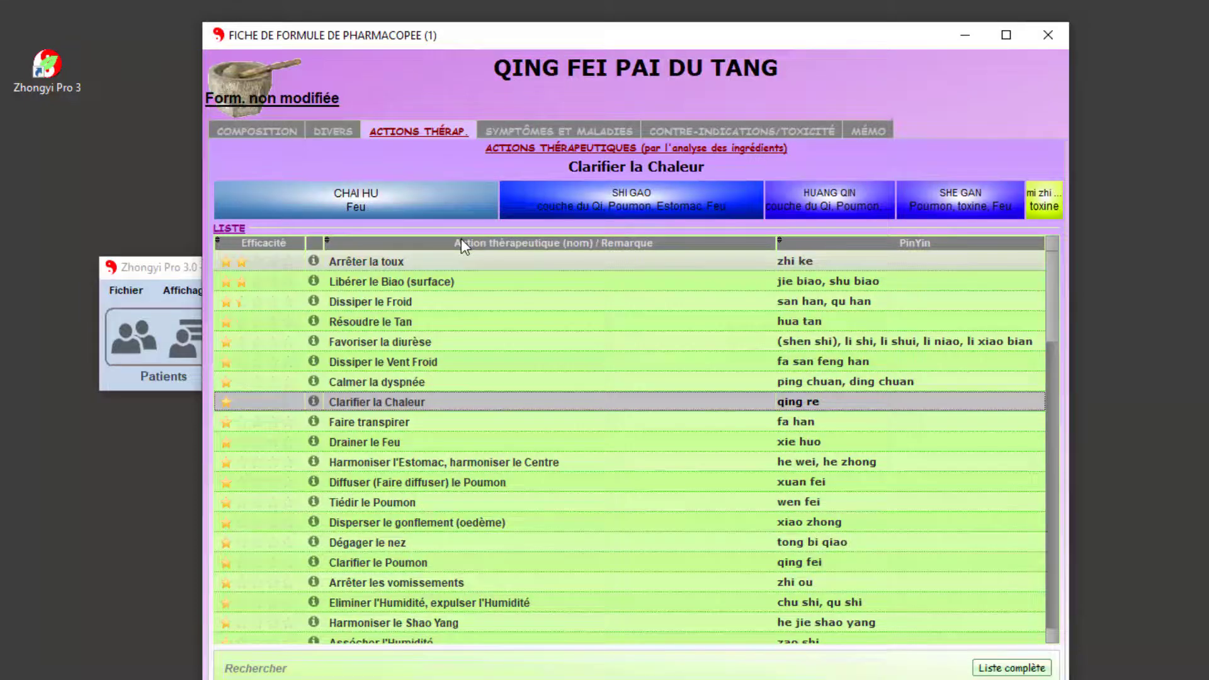
Step: On the saved formula sheet, examine the ingredients treating dyspnée, fièvre and asthénie, fatigue générale
left_click(522, 129)
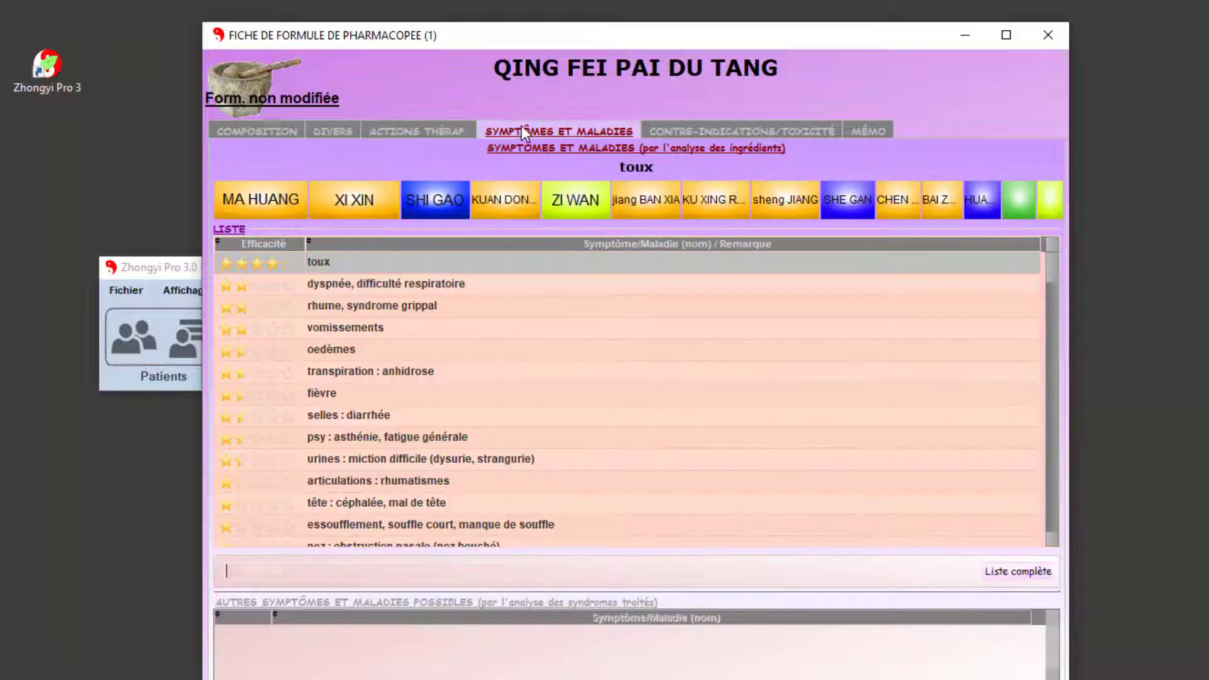
left_click(345, 284)
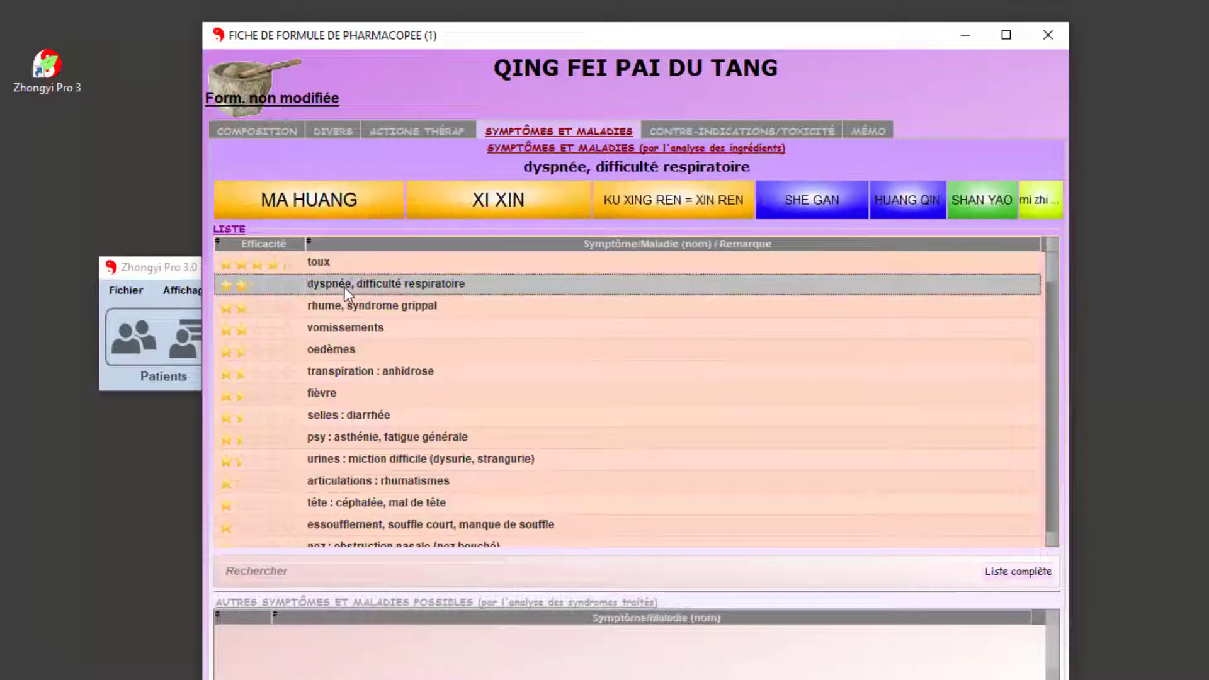
left_click(335, 392)
left_click(338, 440)
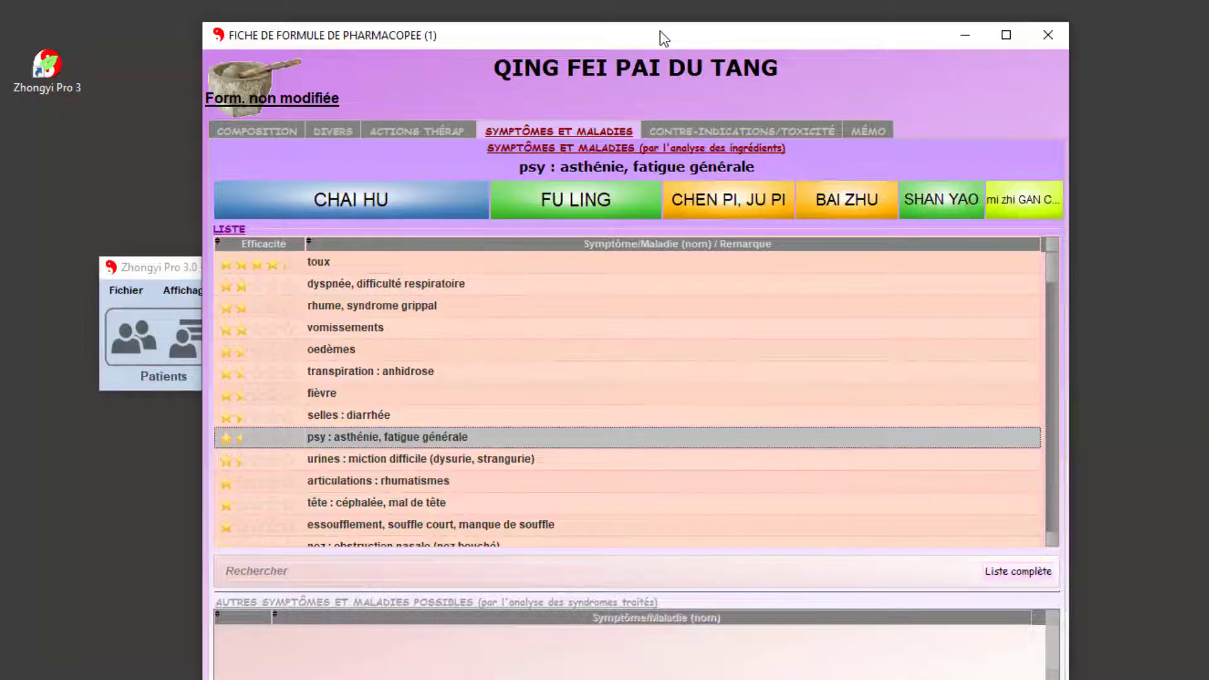
Step: Move the formula sheet out of the way, open the global search and place its window beside the formula list
left_click_drag(665, 37, 494, 327)
left_click(845, 267)
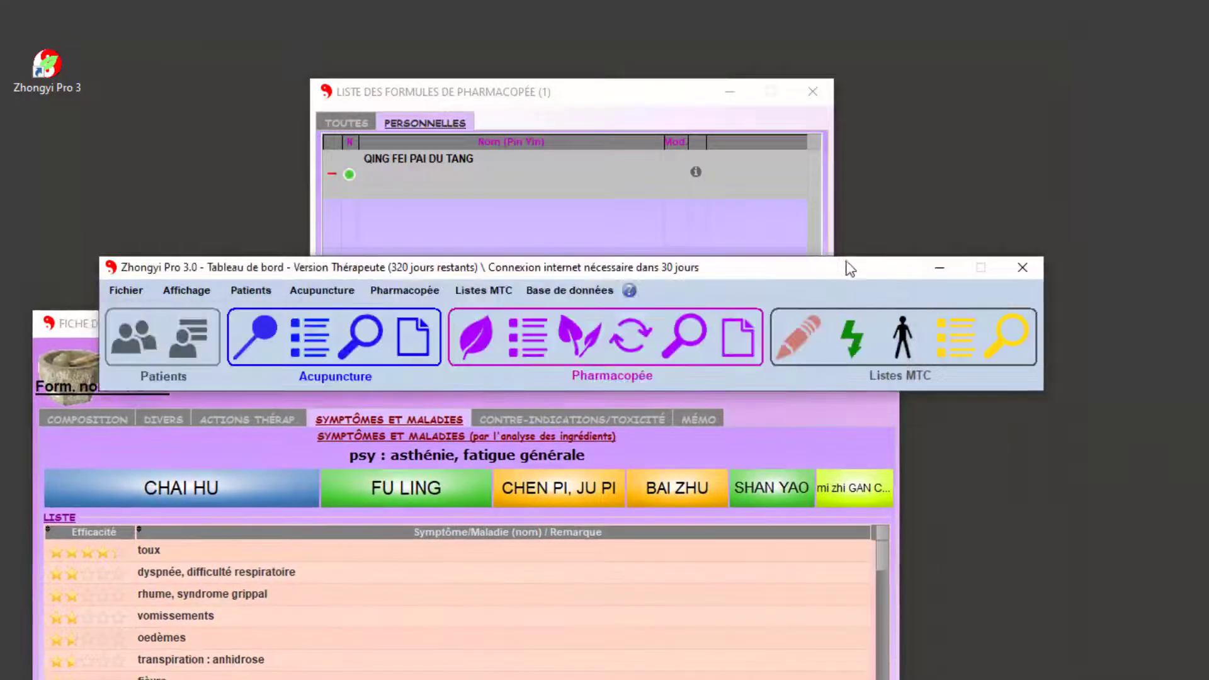
left_click(364, 337)
left_click_drag(591, 3, 1031, 94)
Step: Place the narrowed QING FEI PAI DU TANG sheet beside the global search and display its therapeutic actions
left_click(257, 400)
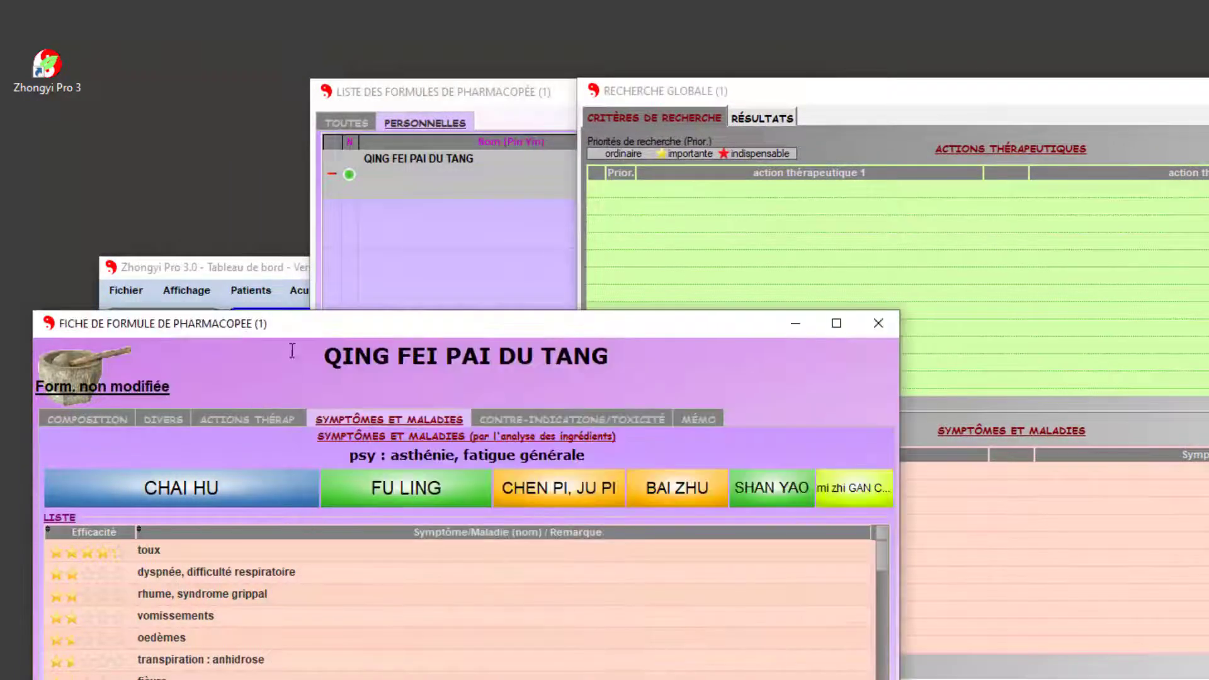
left_click_drag(290, 329, 298, 118)
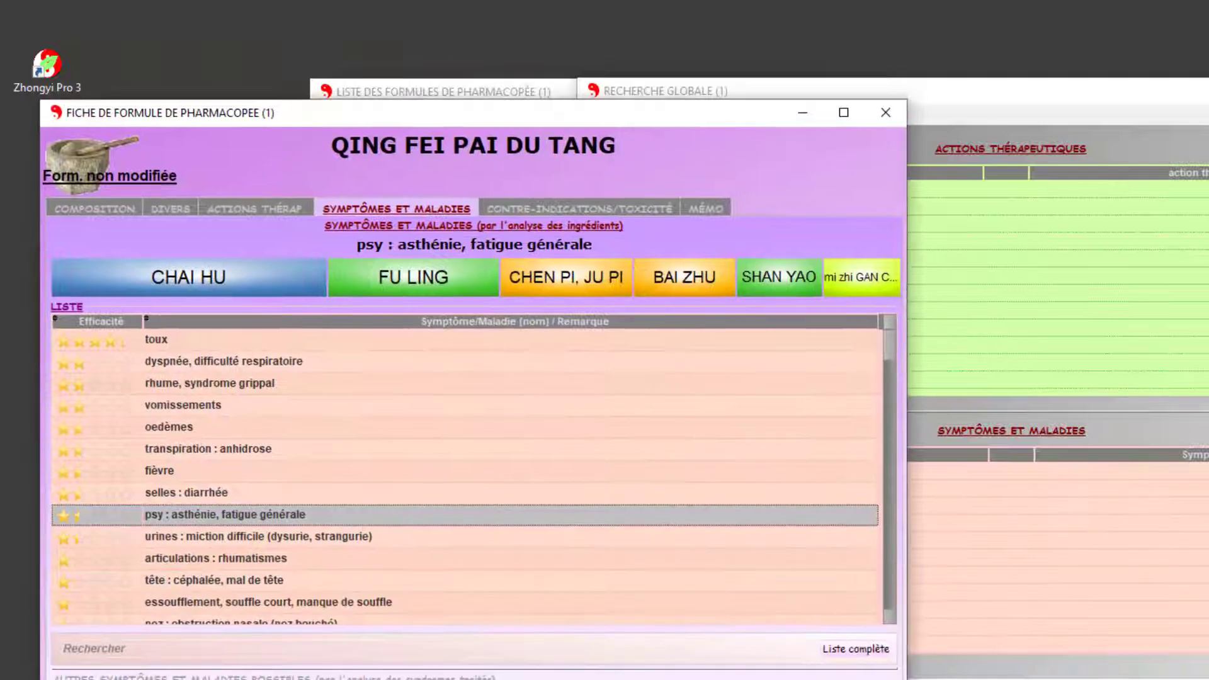
left_click_drag(907, 679, 821, 679)
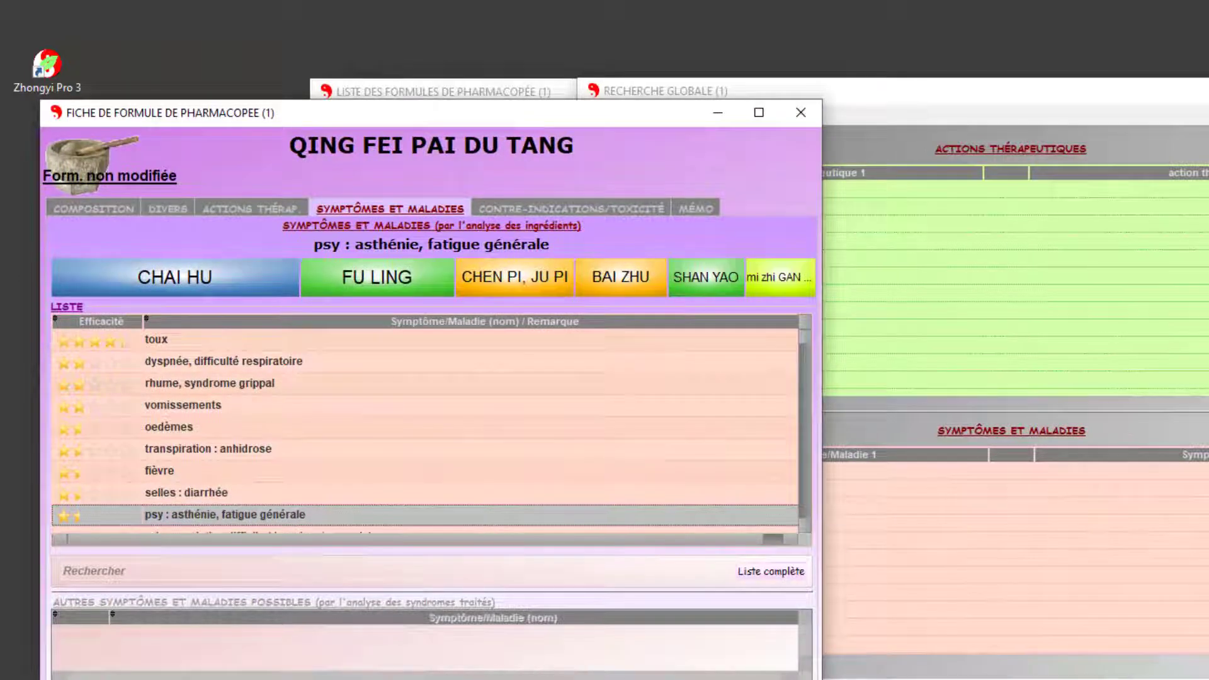
left_click(942, 93)
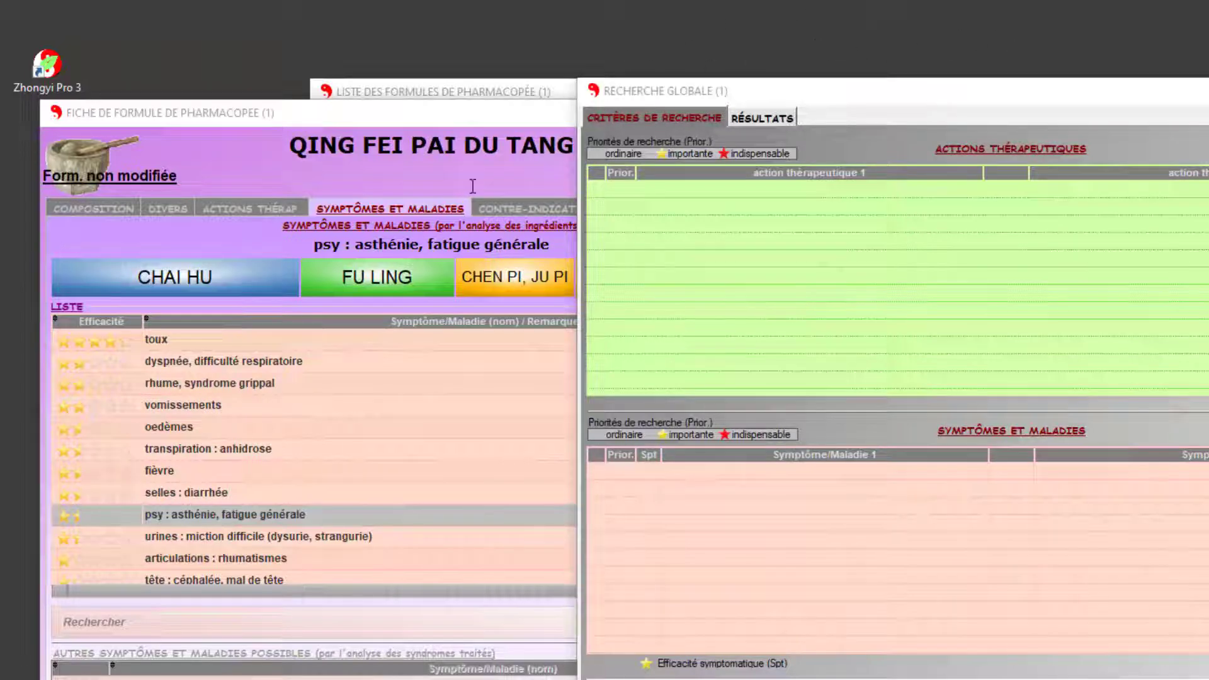
left_click(267, 209)
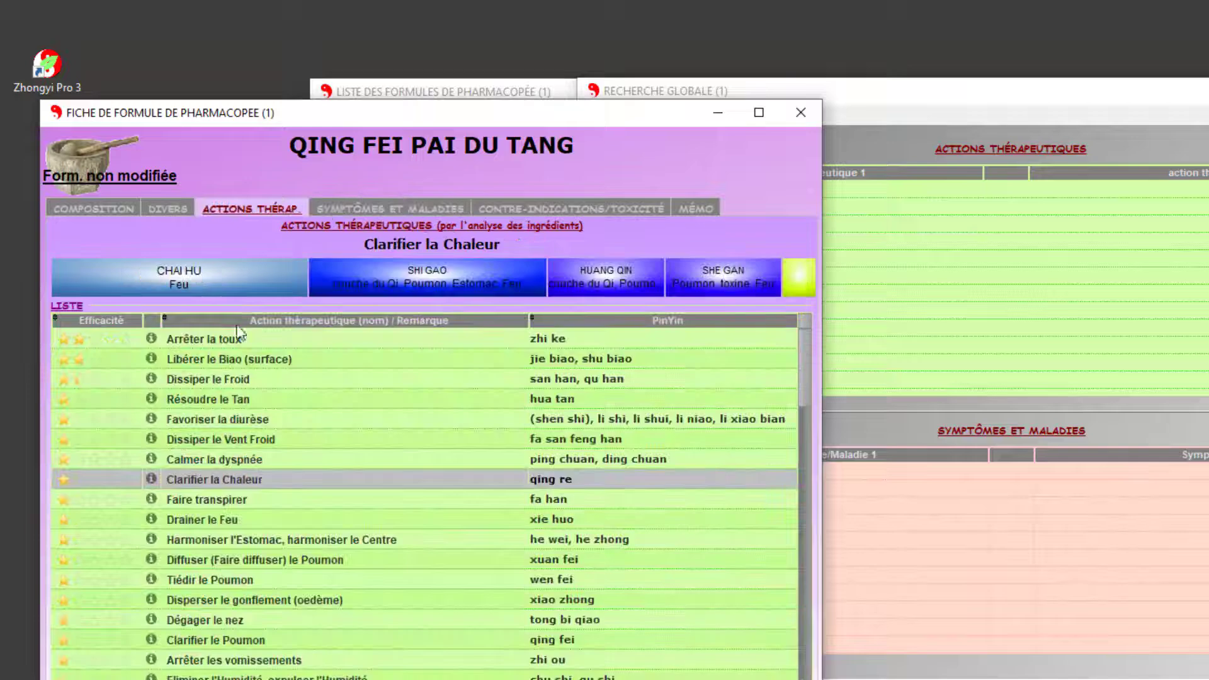
Step: Add Arrêter la toux, Libérer le Biao (surface), Résoudre le Tan and Diffuser (Faire diffuser) le Poumon from the formula sheet to the global search criteria
left_click(205, 339)
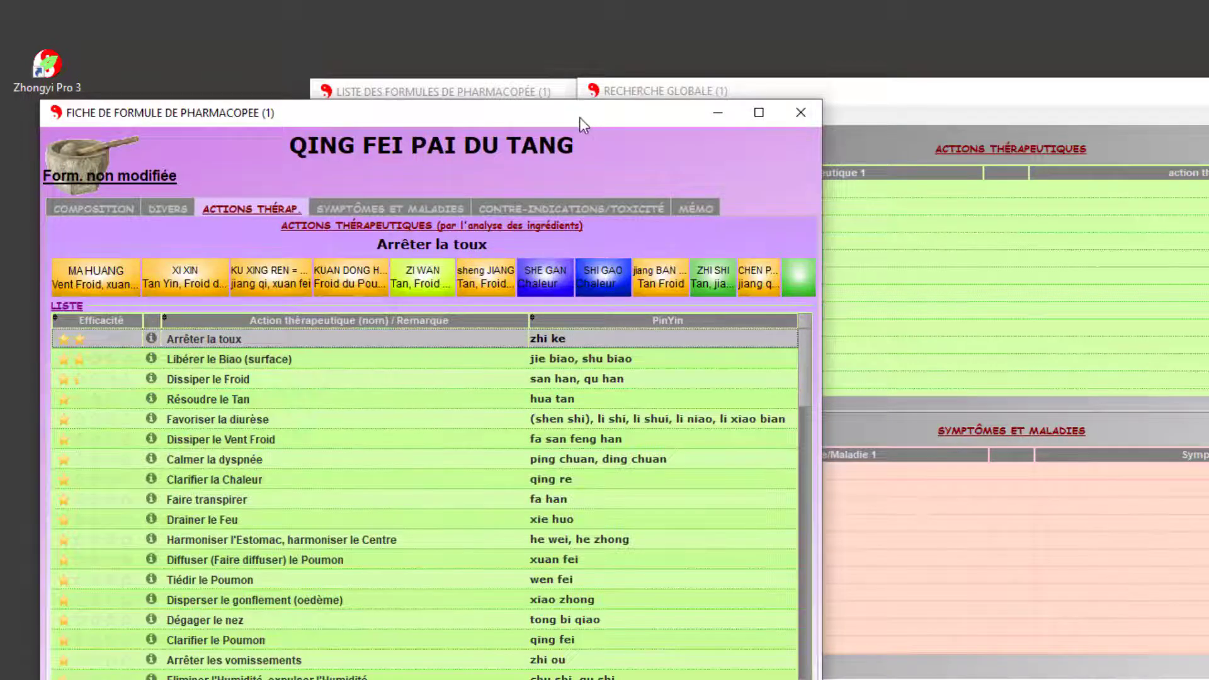
left_click_drag(579, 118, 449, 98)
left_click(122, 343)
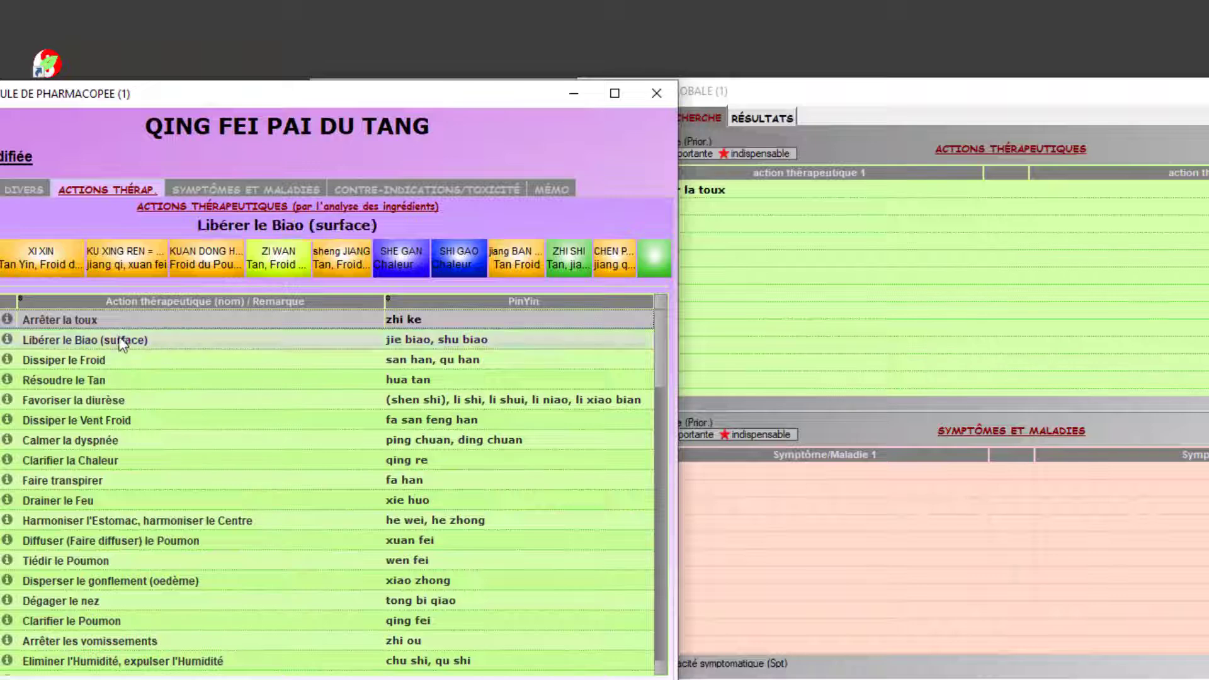
left_click_drag(122, 343, 753, 336)
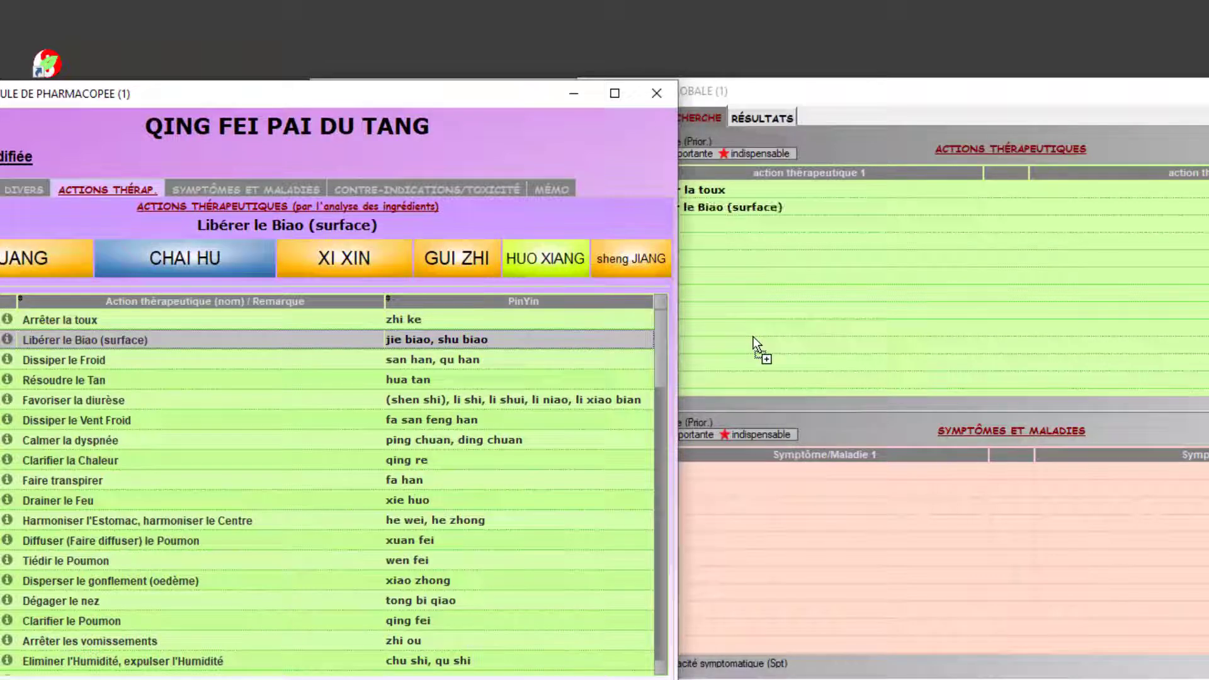
left_click_drag(97, 380, 753, 330)
left_click_drag(136, 541, 715, 330)
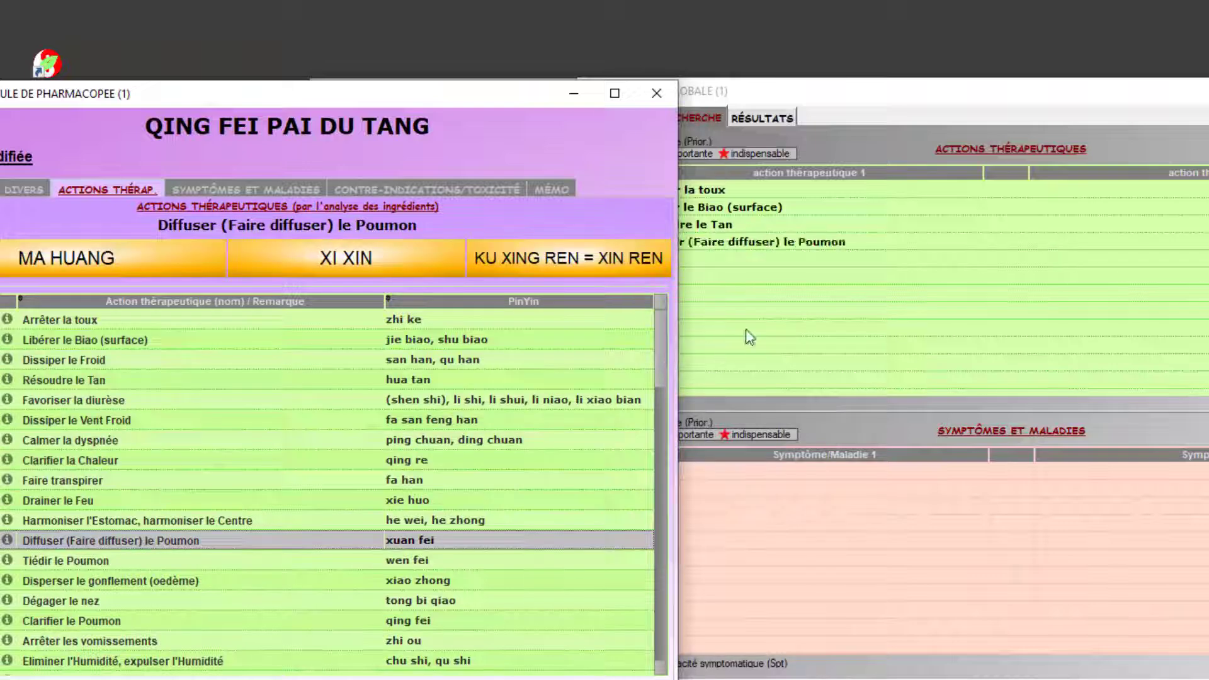
Step: Run the global search for points and point formulas, and examine the actions matched by P 07 (Lie Que) and RM 22 (Tian Tu)
left_click(851, 432)
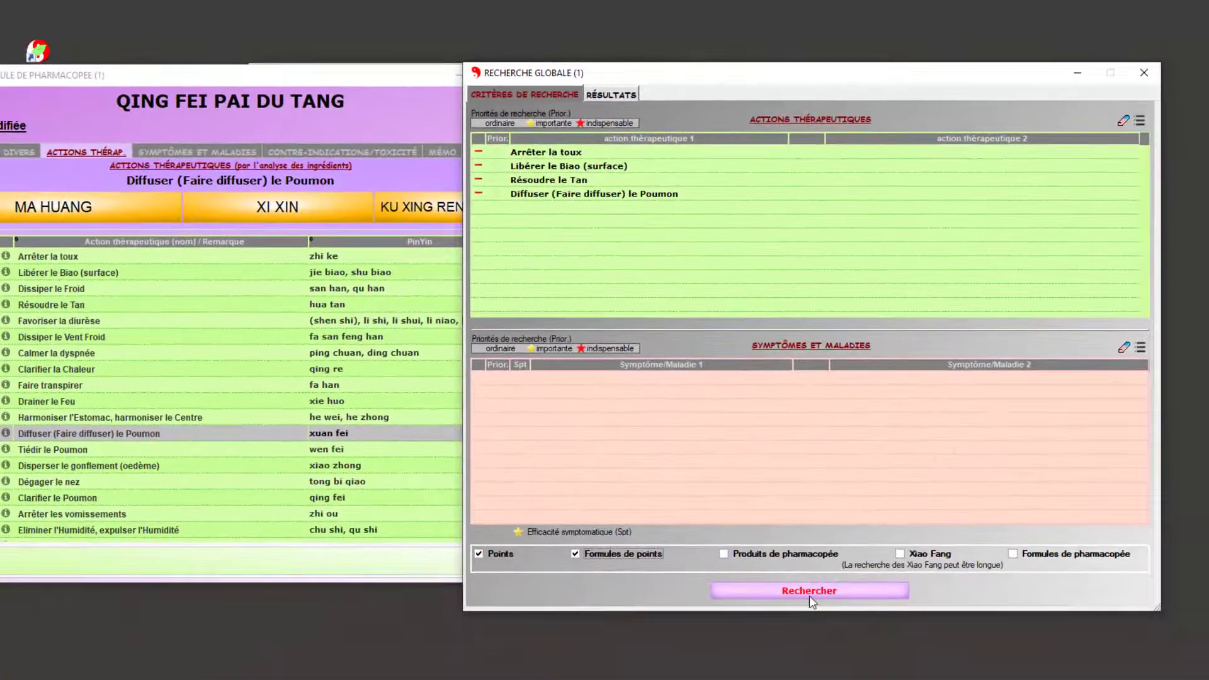
left_click(810, 591)
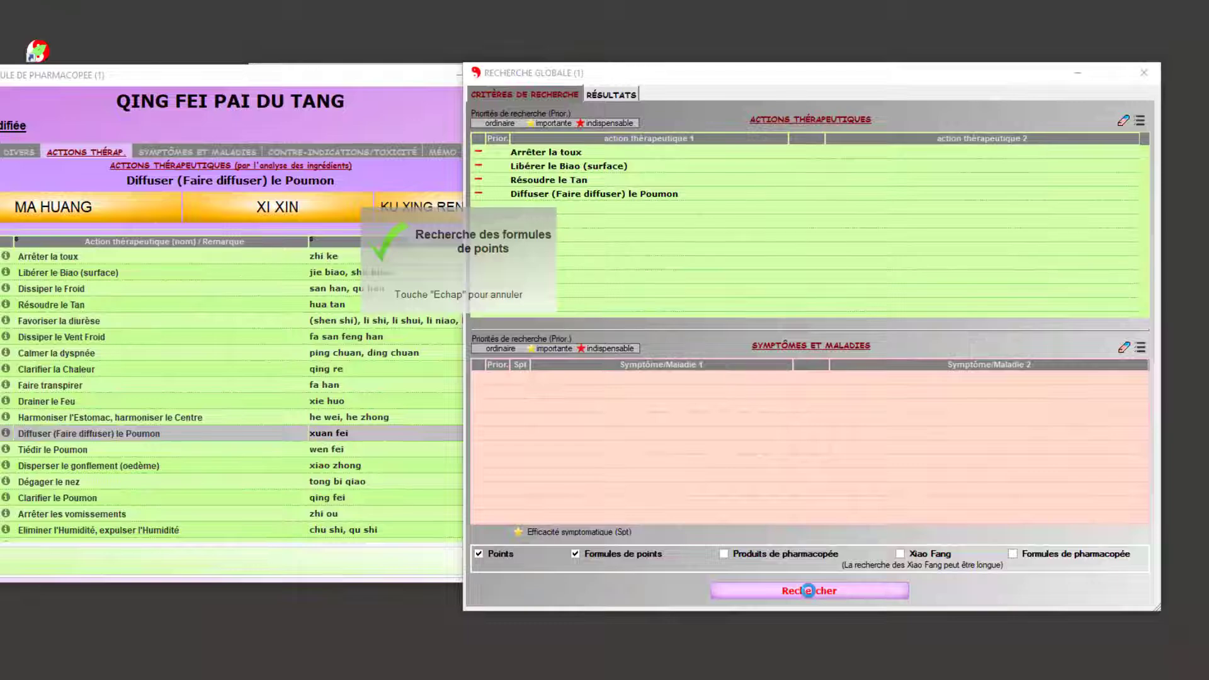
left_click(611, 93)
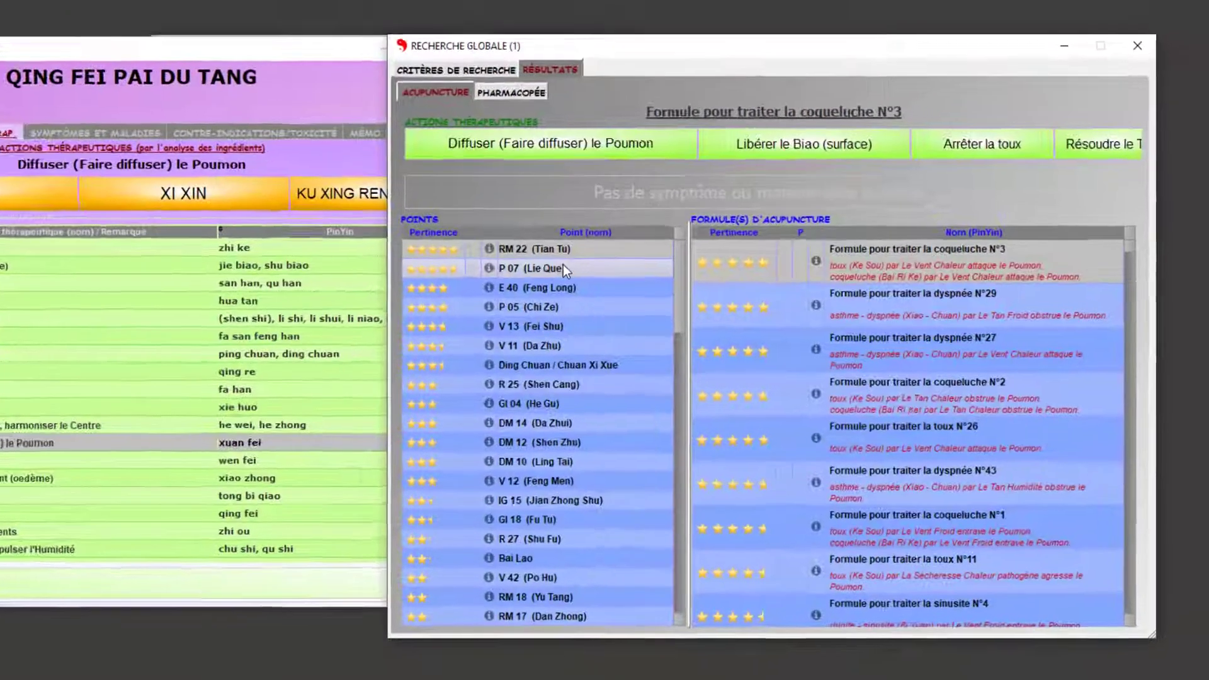
left_click(620, 274)
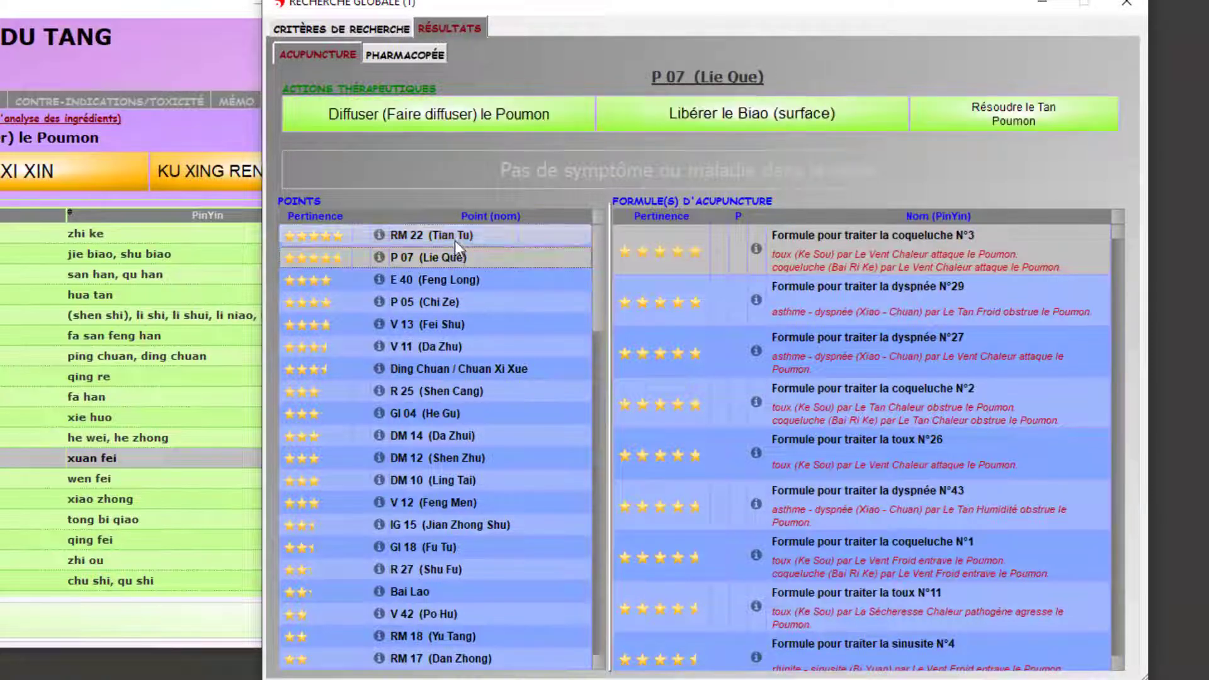
left_click(454, 240)
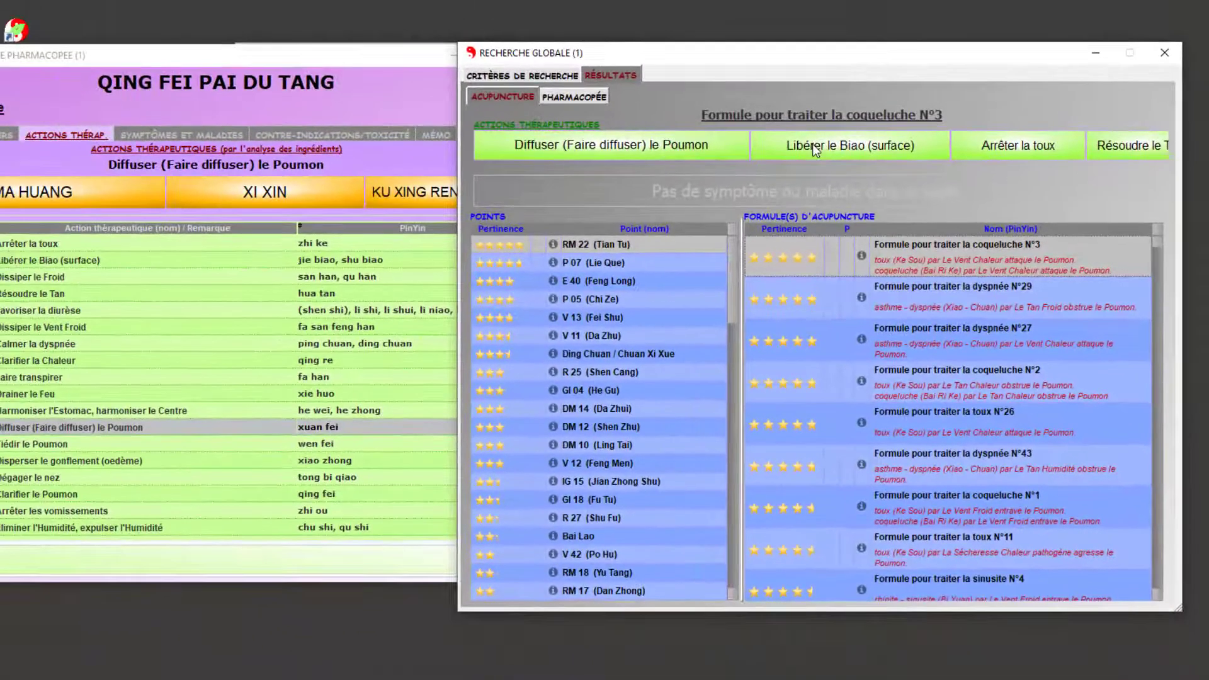
Step: Open the sheet of Formule pour traiter la coqueluche N°3 from the results, review its therapeutic actions and close it
double_click(887, 247)
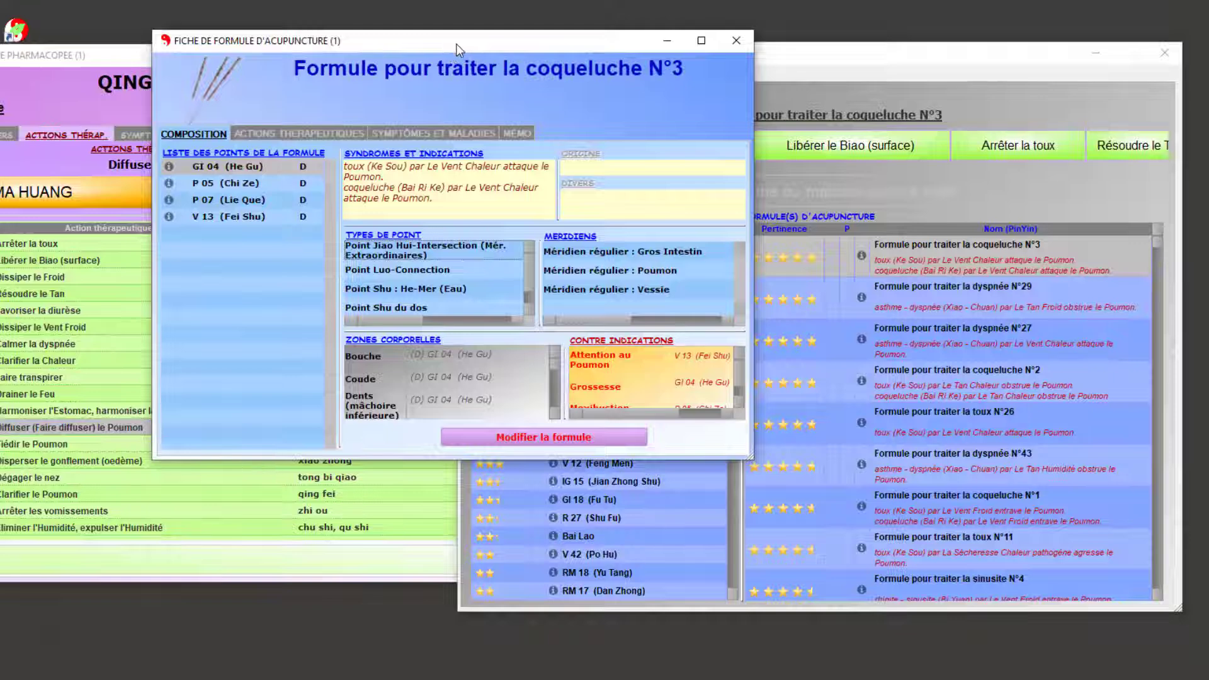
left_click_drag(453, 40, 479, 63)
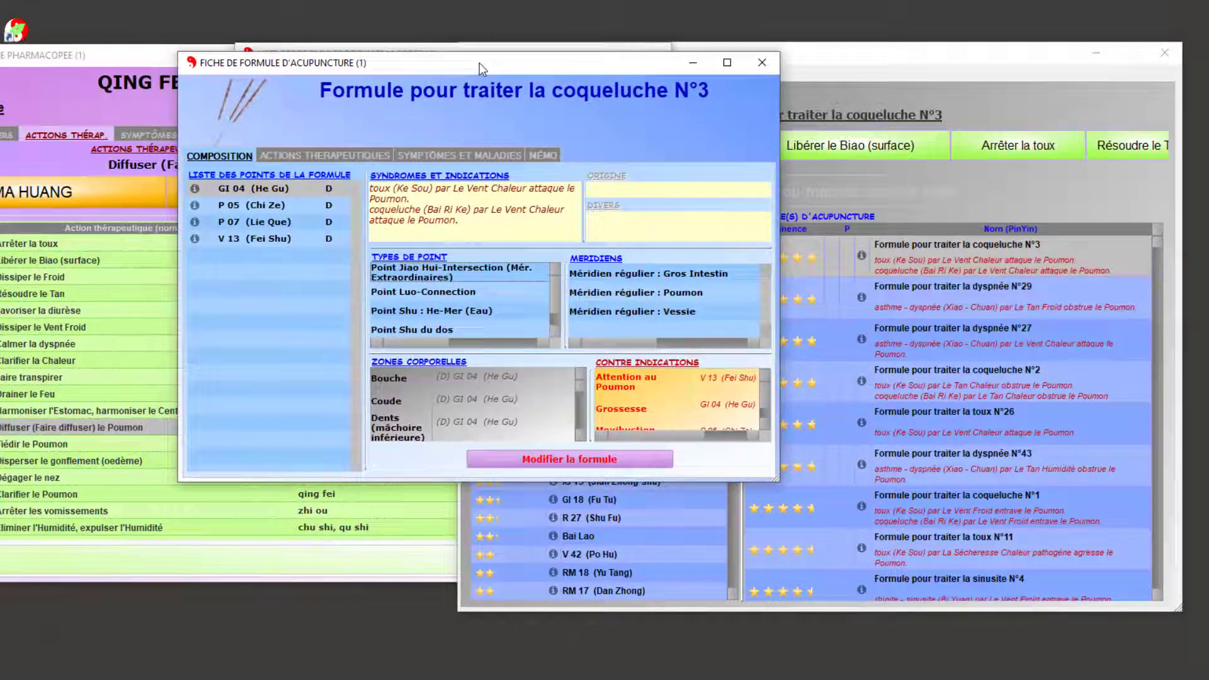
left_click(366, 155)
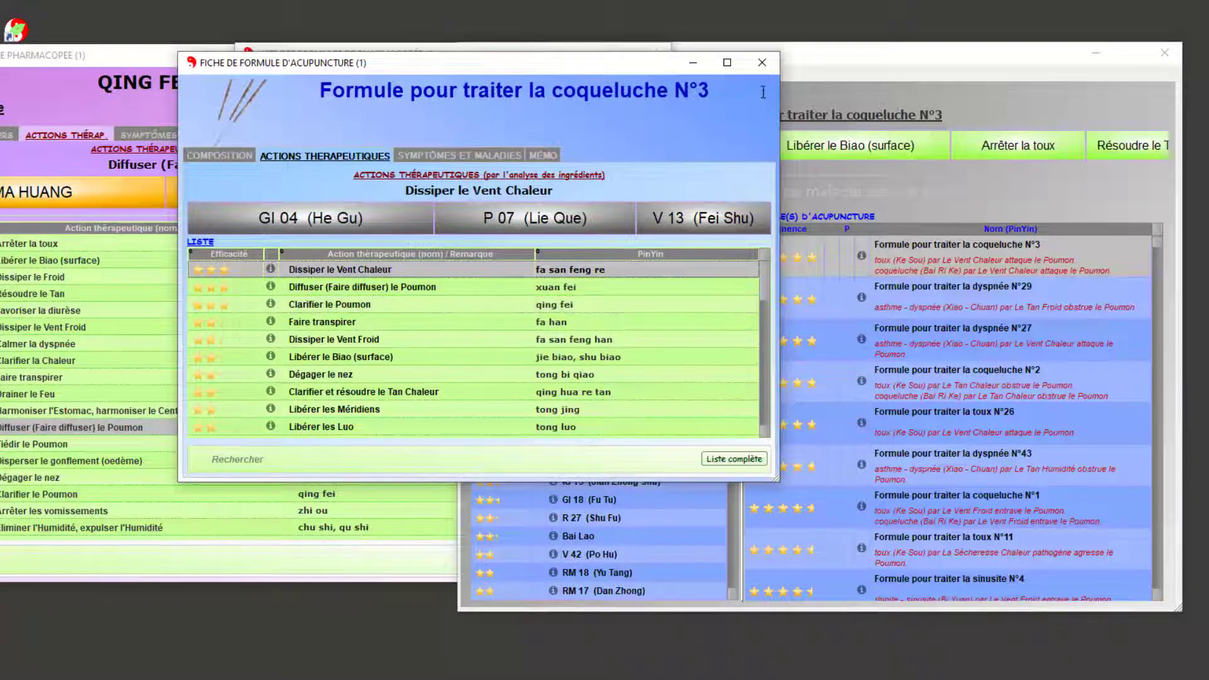
left_click(762, 63)
Step: Open the P 07 (Lie Que) point sheet from the results, review its actions and symptoms, and close it
double_click(580, 263)
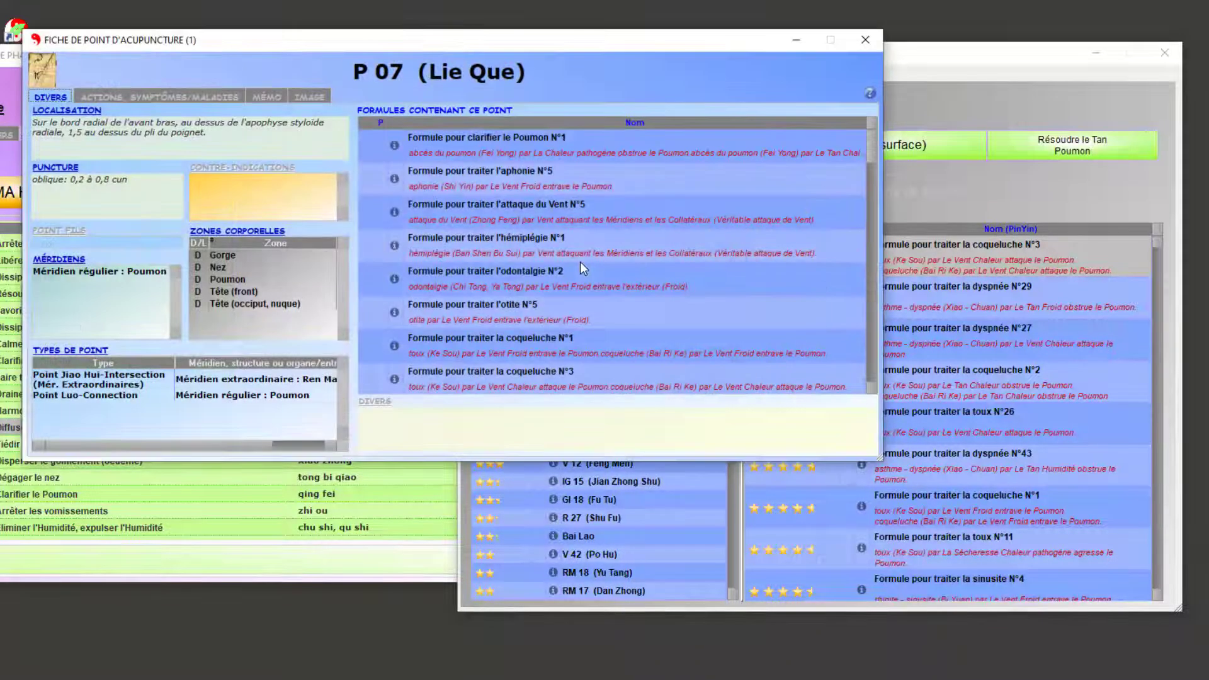
left_click(216, 94)
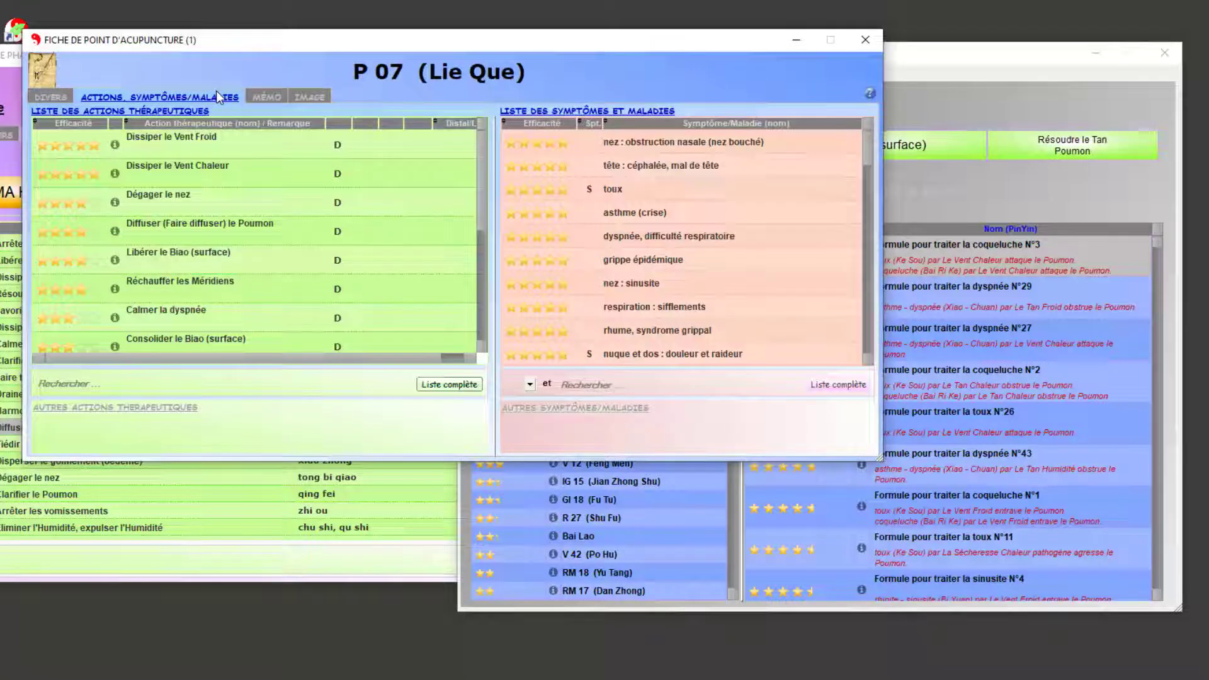
left_click(866, 42)
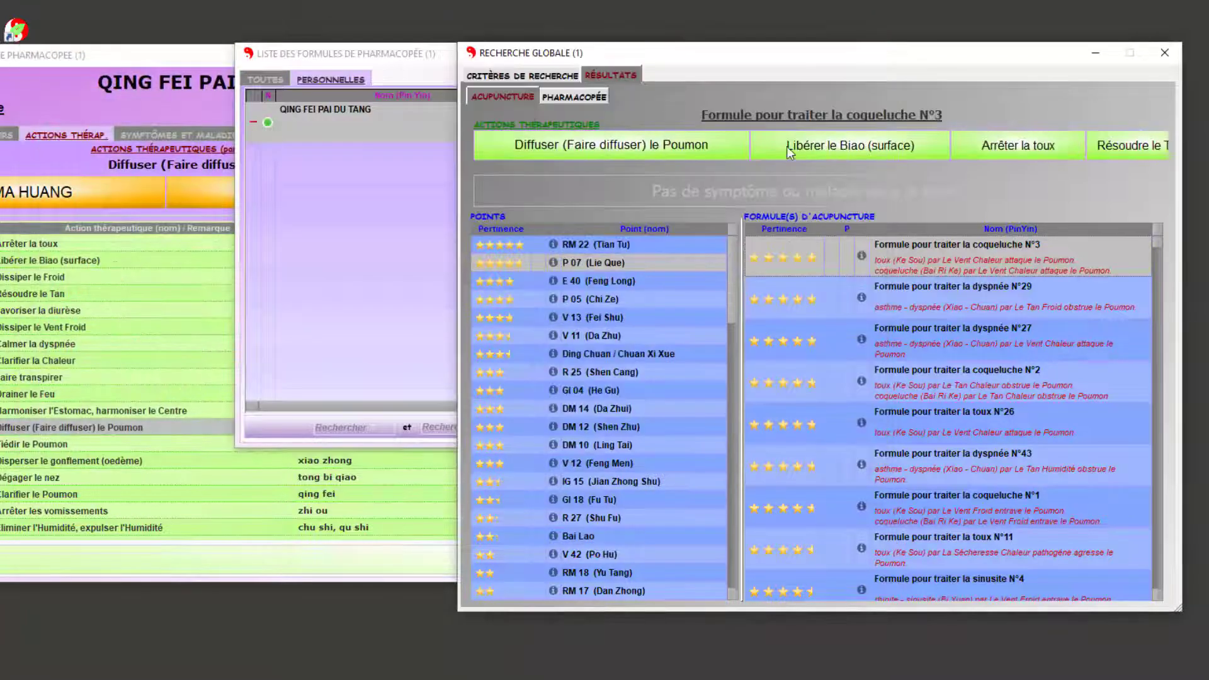
Step: Open the Arrêter la toux action sheet from the search results, review its acupuncture points and formulas, and close it
left_click(984, 152)
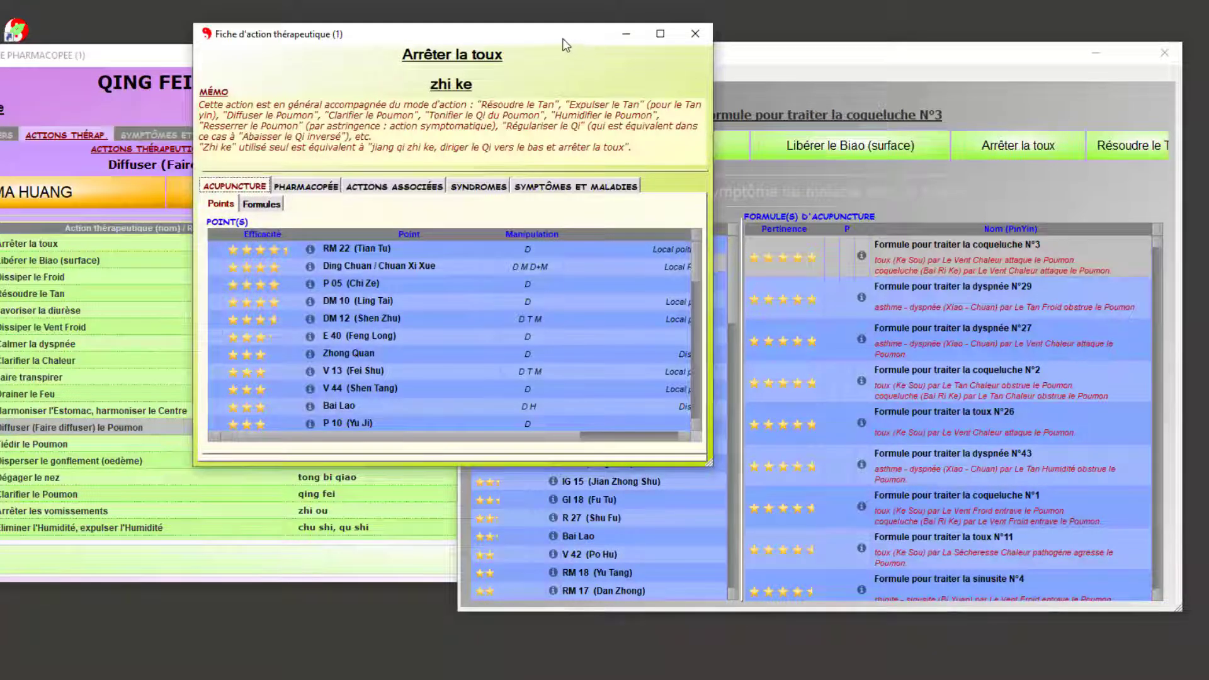
left_click_drag(566, 46, 700, 69)
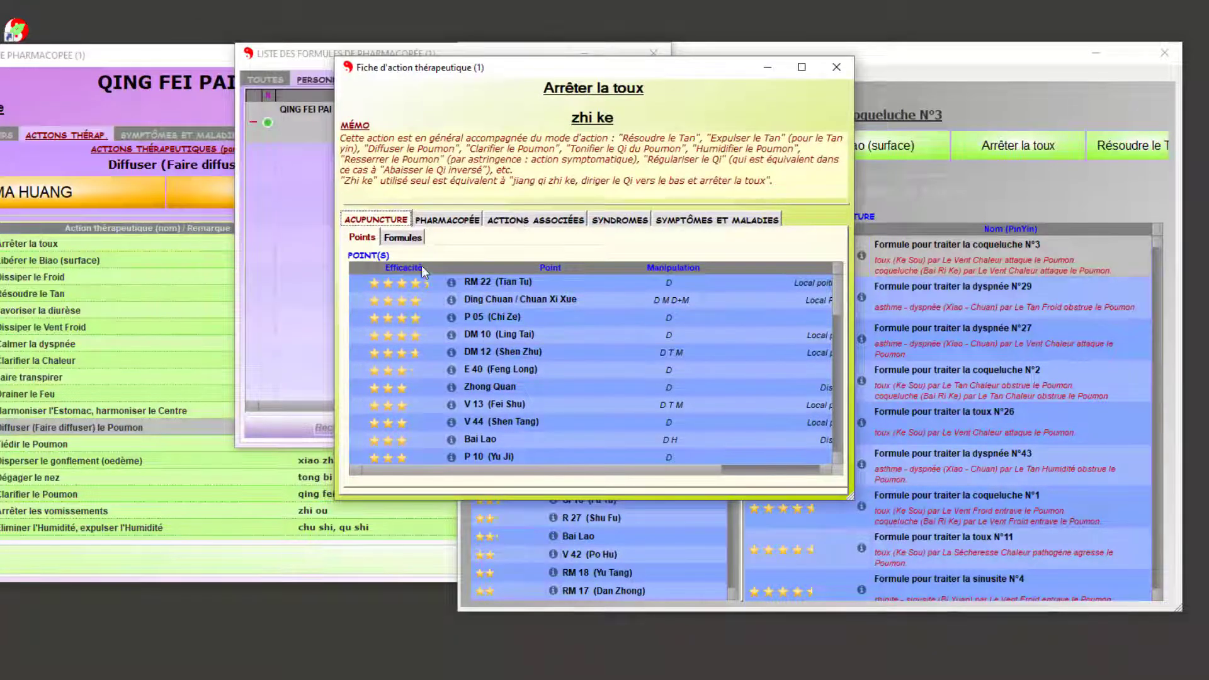
left_click(413, 240)
left_click(363, 237)
left_click(836, 67)
Step: From the QING FEI PAI DU TANG sheet, review the acupuncture points and formulas for Arrêter la toux and the points for Clarifier la Chaleur
left_click_drag(173, 55, 412, 66)
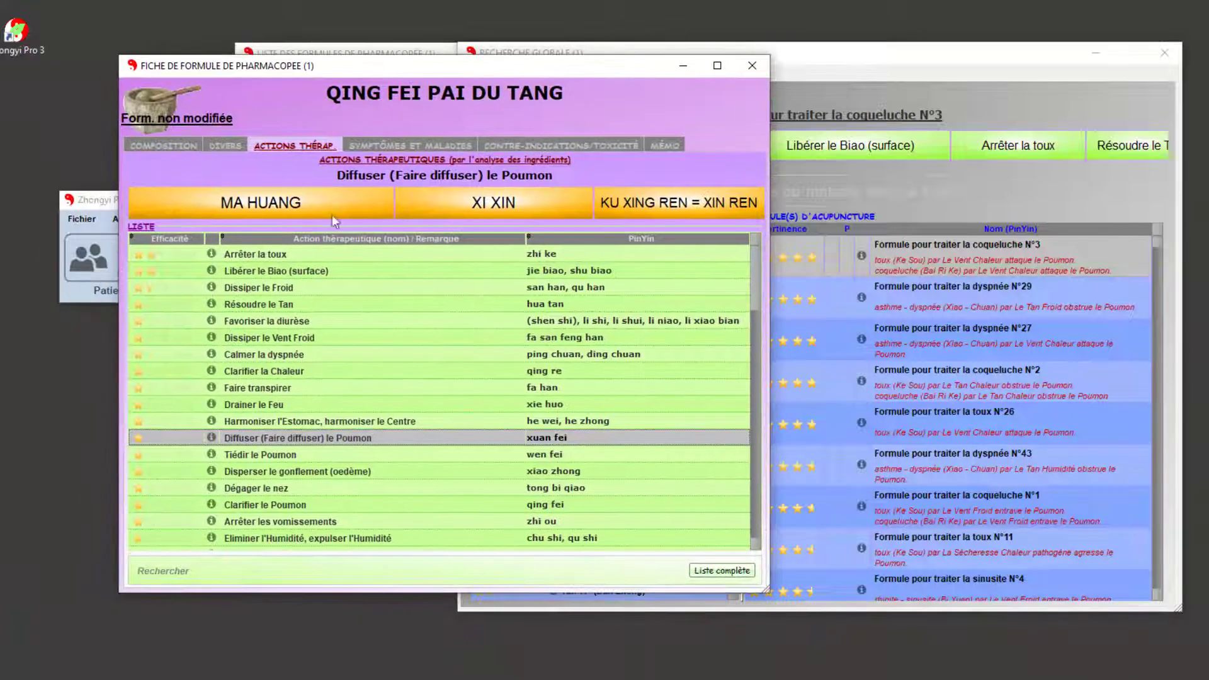
double_click(264, 255)
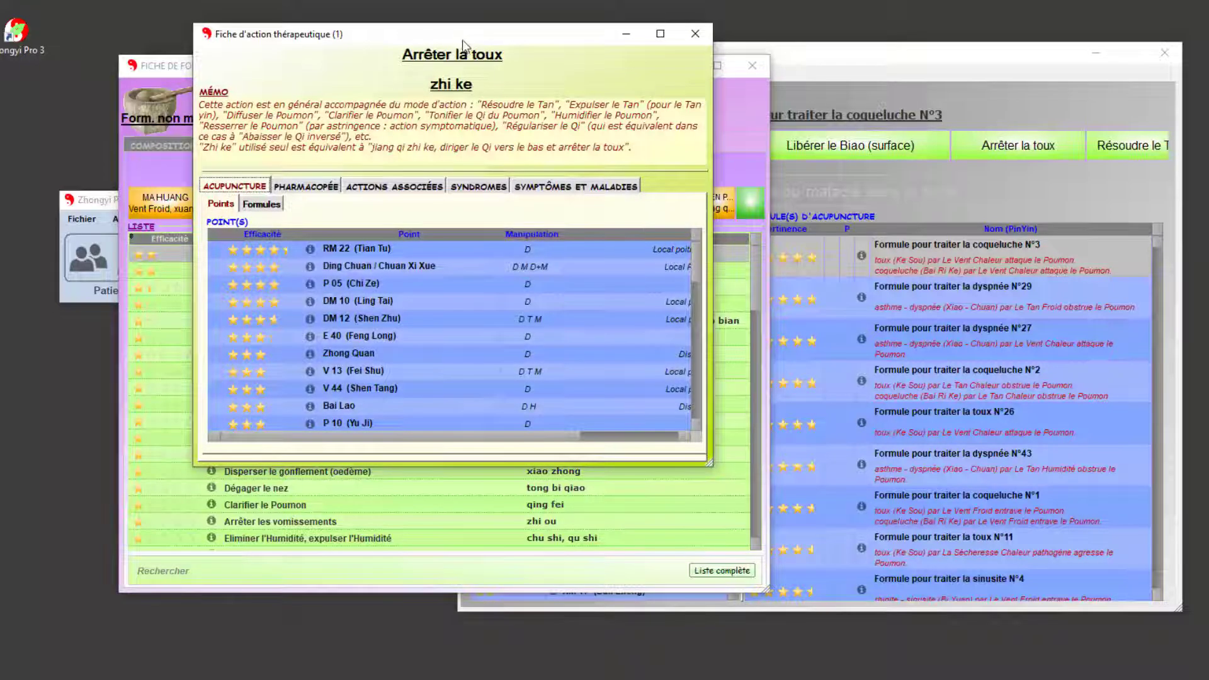
left_click_drag(462, 40, 550, 67)
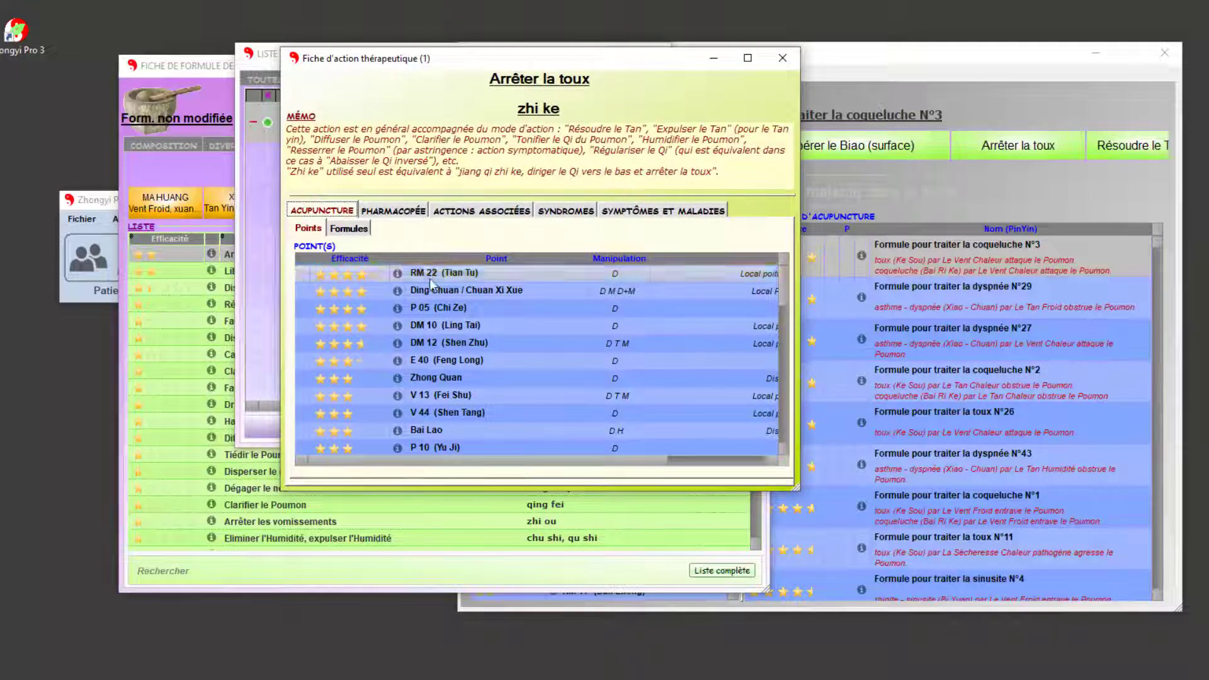
left_click(351, 231)
left_click(314, 230)
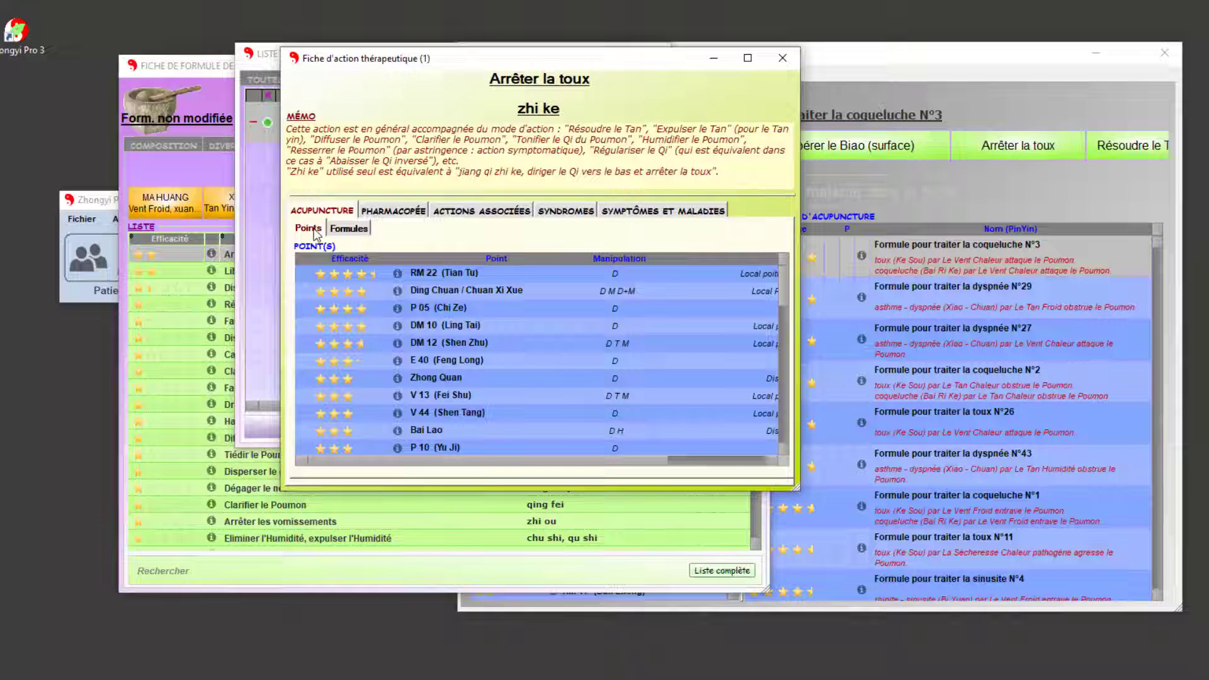
key("Escape")
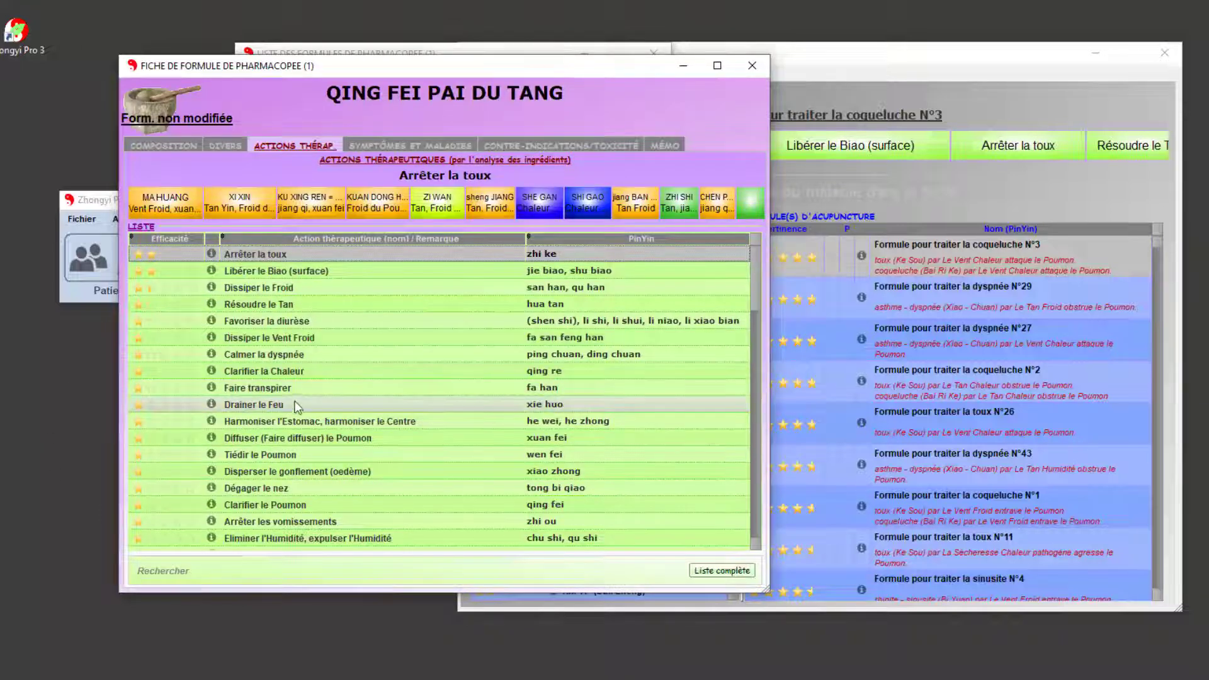
double_click(299, 370)
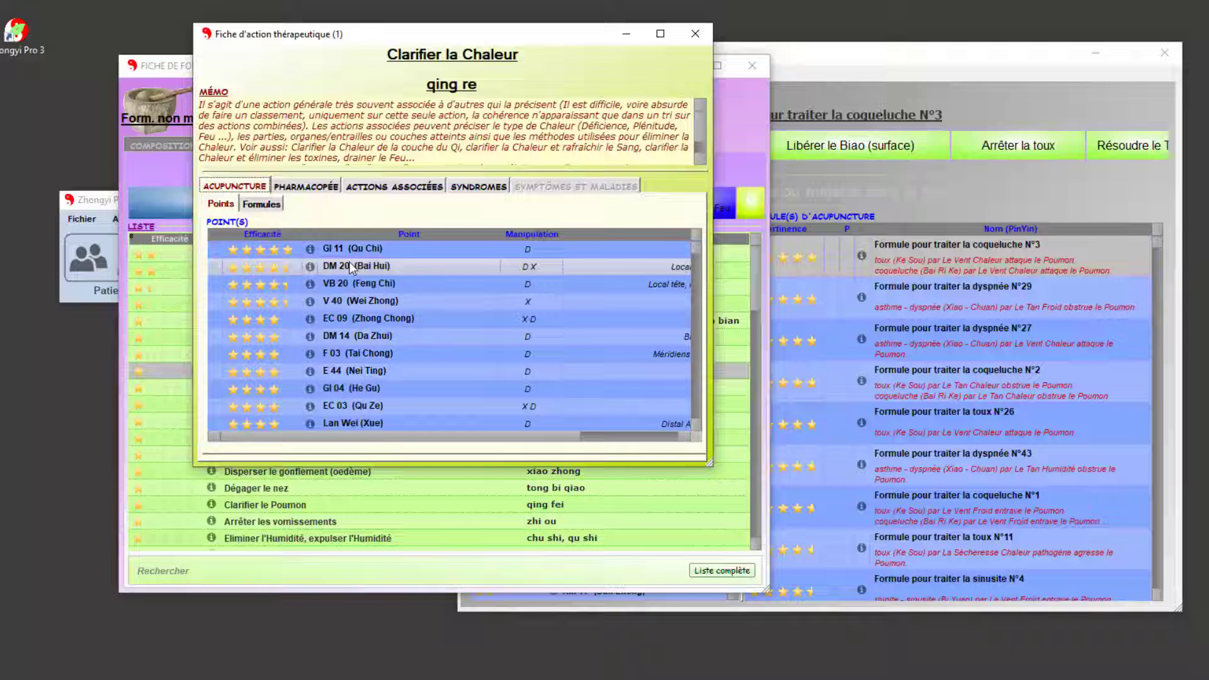
left_click(696, 40)
Step: Close the formula sheet, the global search and the formula list, and quit Zhongyi Pro
left_click(751, 66)
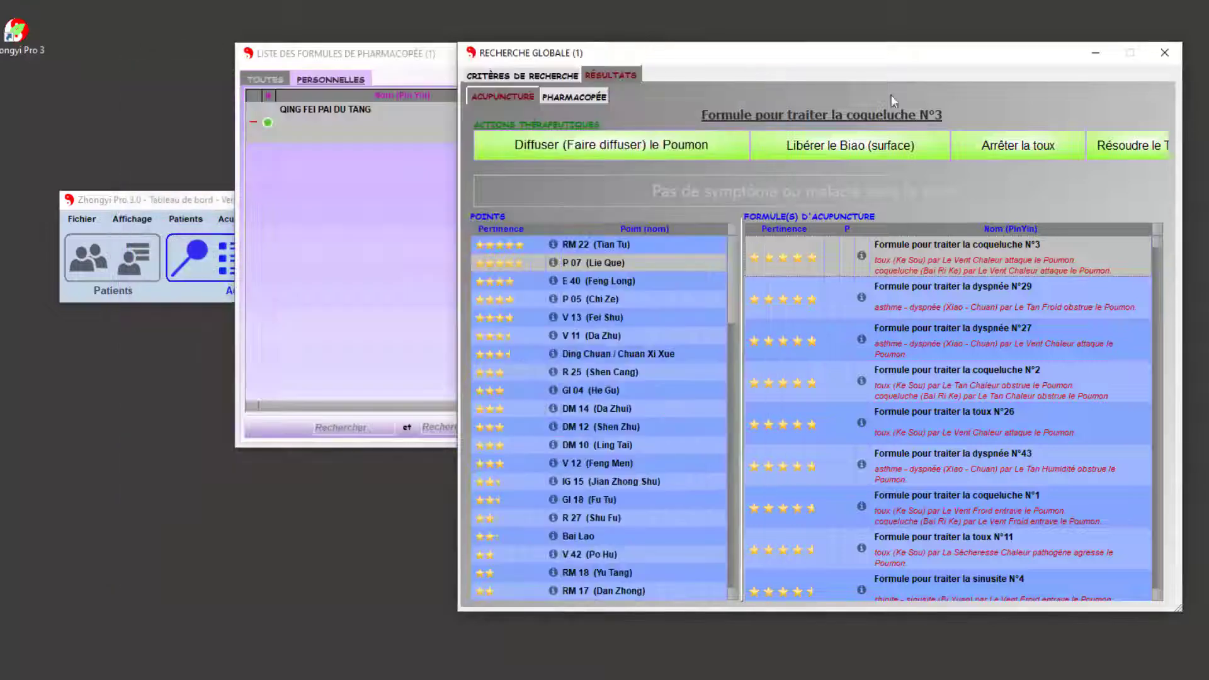
left_click(1164, 53)
left_click(646, 53)
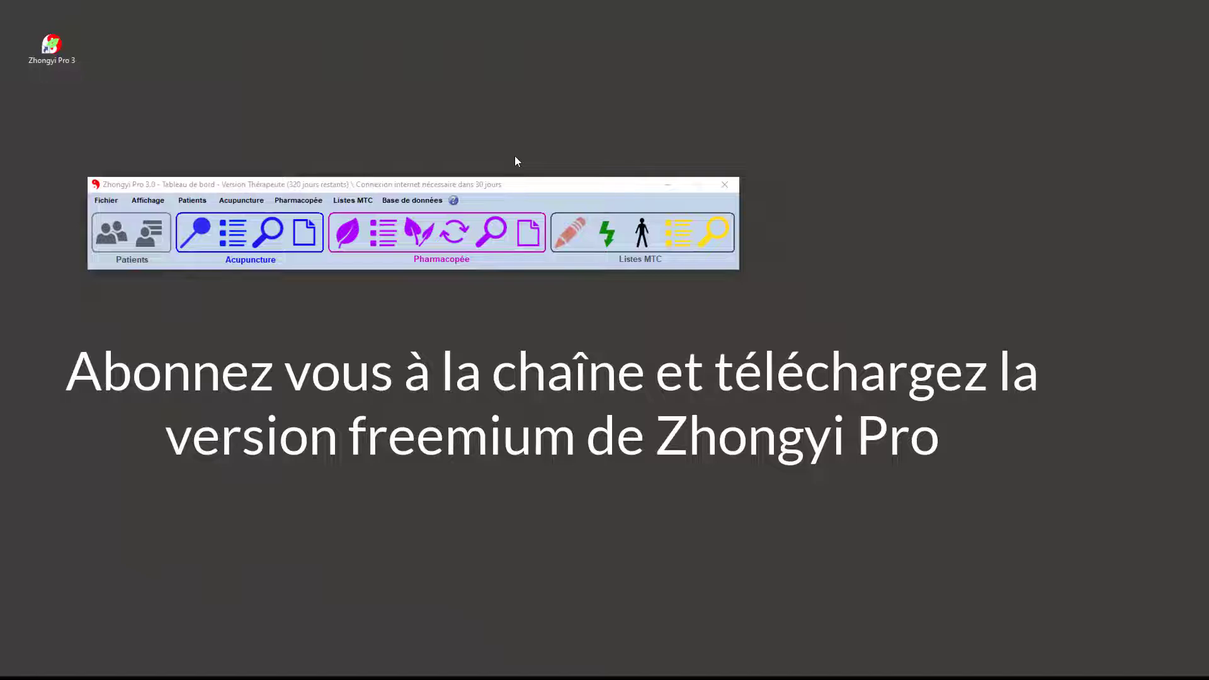
left_click(722, 185)
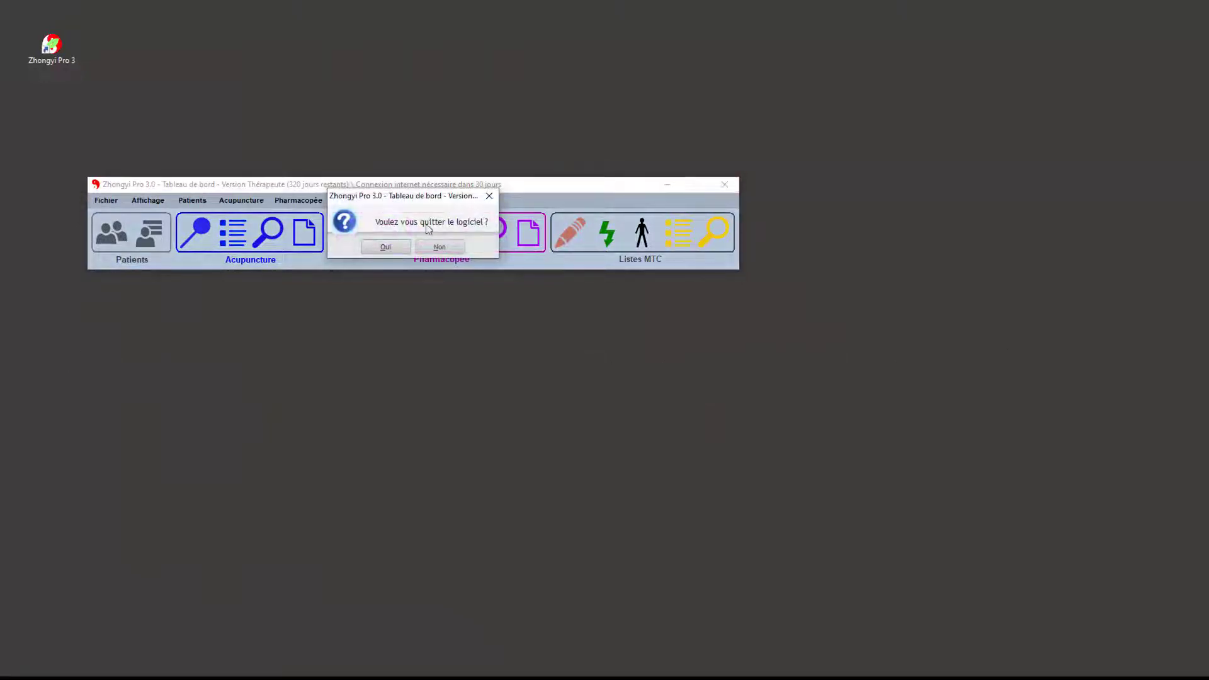
left_click(377, 250)
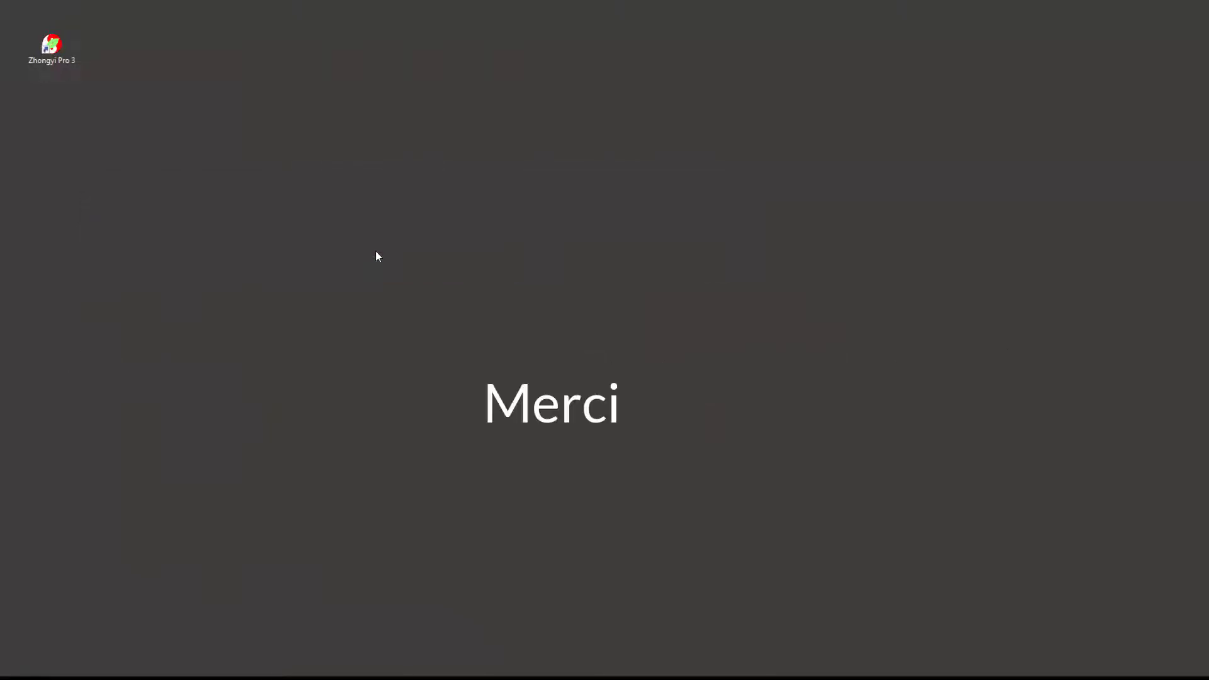